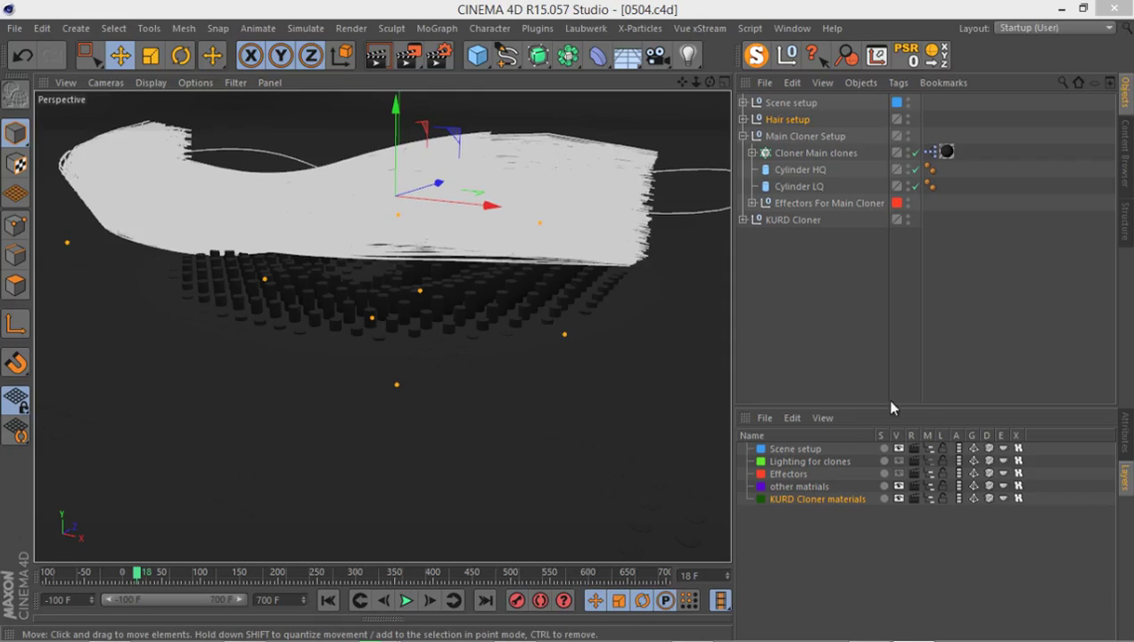
Step: Widen the object list, select the other materials layer, and collapse Main Cloner Setup and Scene setup
{"action": "left_click_drag", "start_coordinate": [931, 401], "coordinate": [926, 380]}
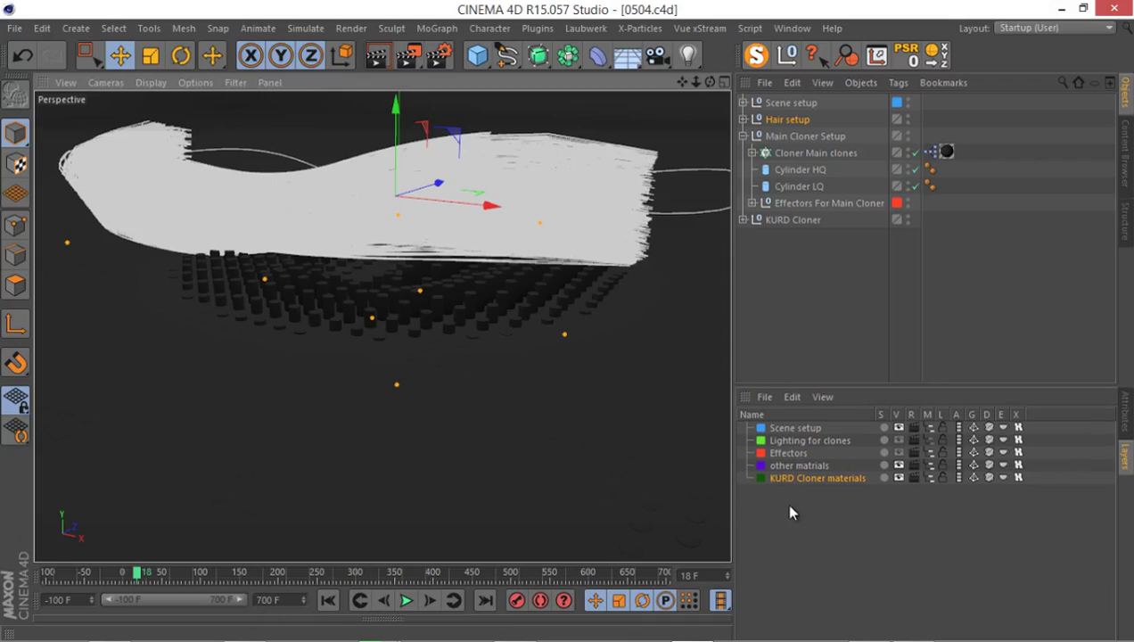
{"action": "left_click", "coordinate": [790, 466]}
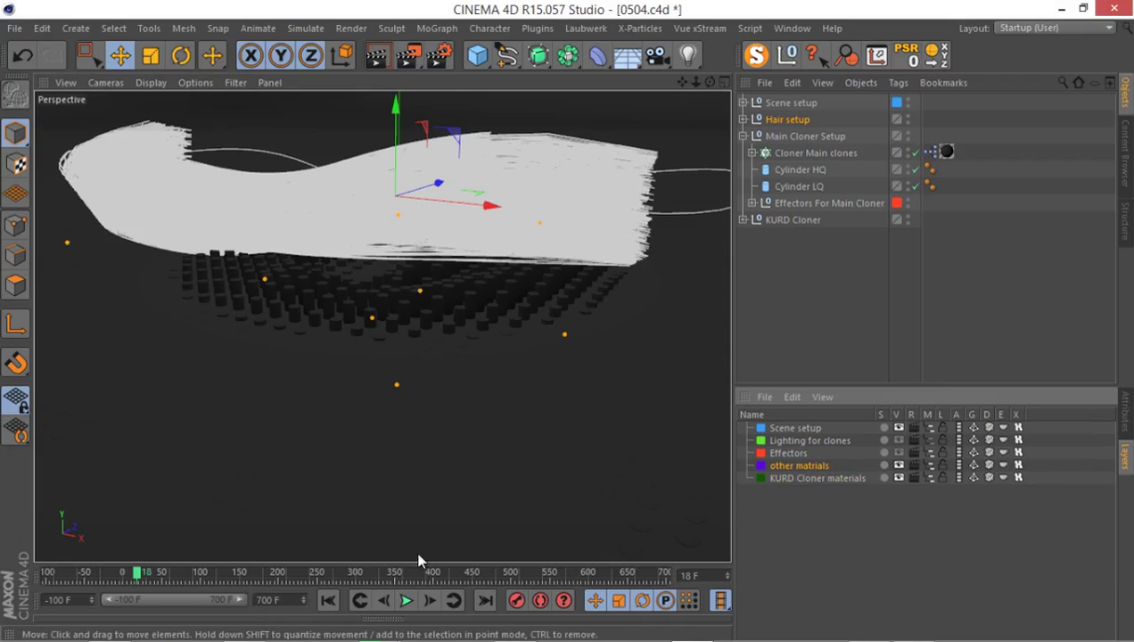
{"action": "left_click", "coordinate": [741, 137]}
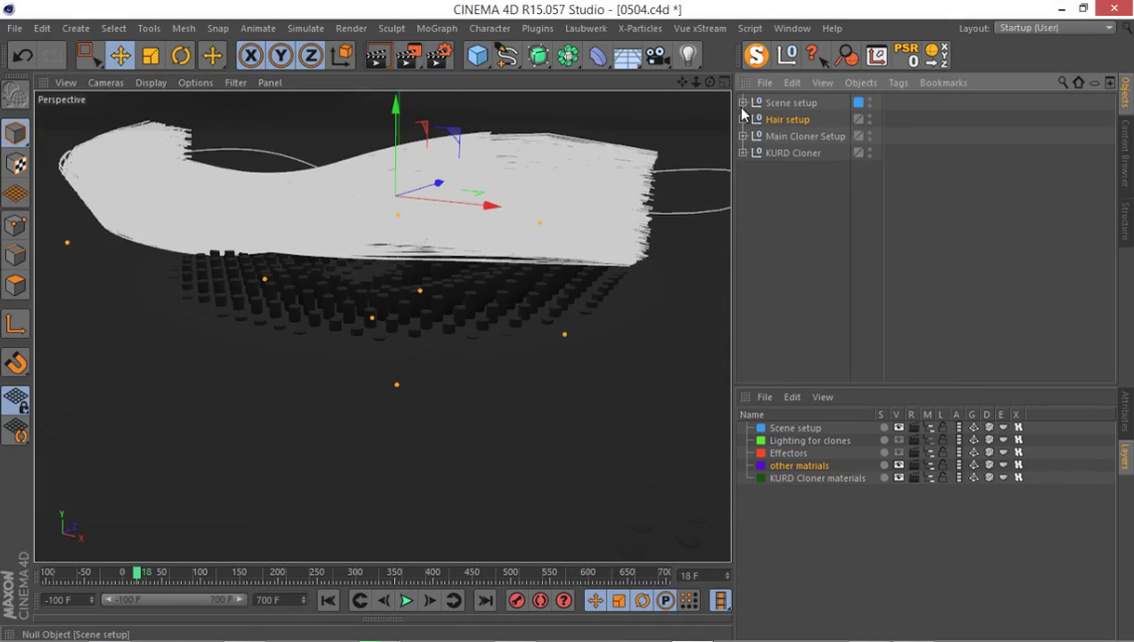
{"action": "left_click", "coordinate": [743, 104]}
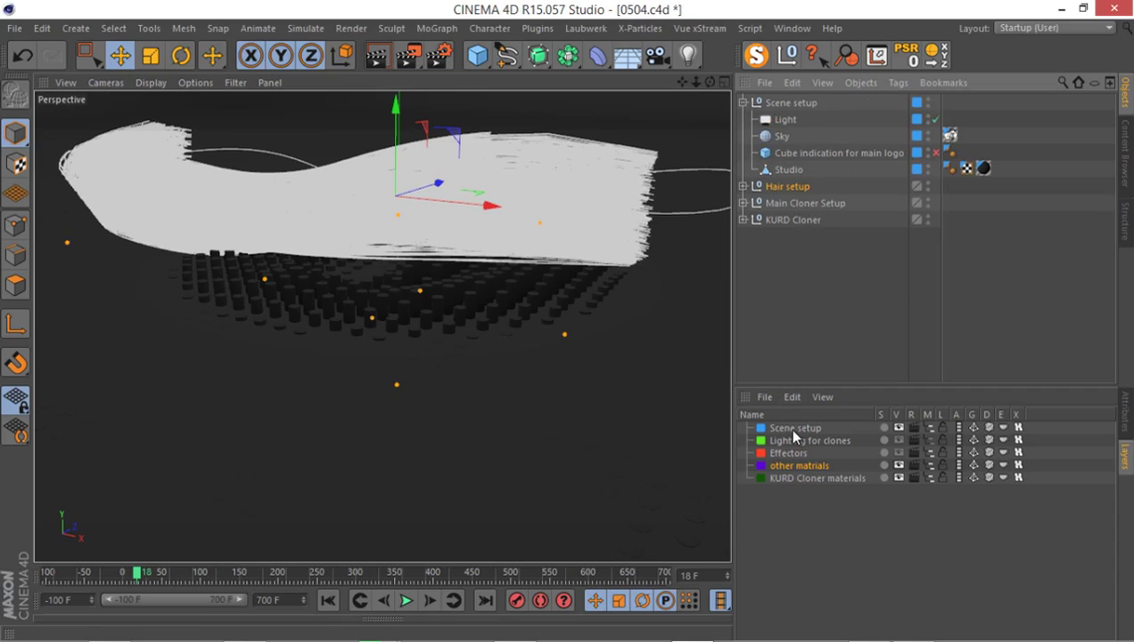
{"action": "left_click", "coordinate": [733, 94]}
Step: Deselect Hair setup, scrub to about frame 197, and turn on Layer Color display in the viewport
{"action": "left_click", "coordinate": [742, 103]}
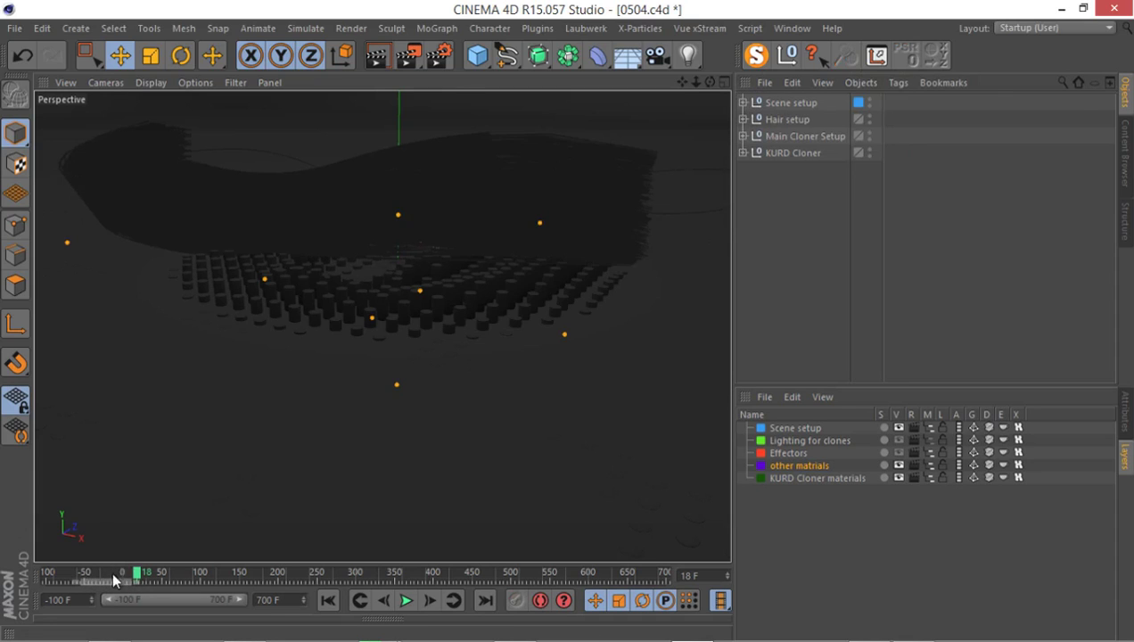
{"action": "left_click_drag", "start_coordinate": [117, 577], "coordinate": [354, 596]}
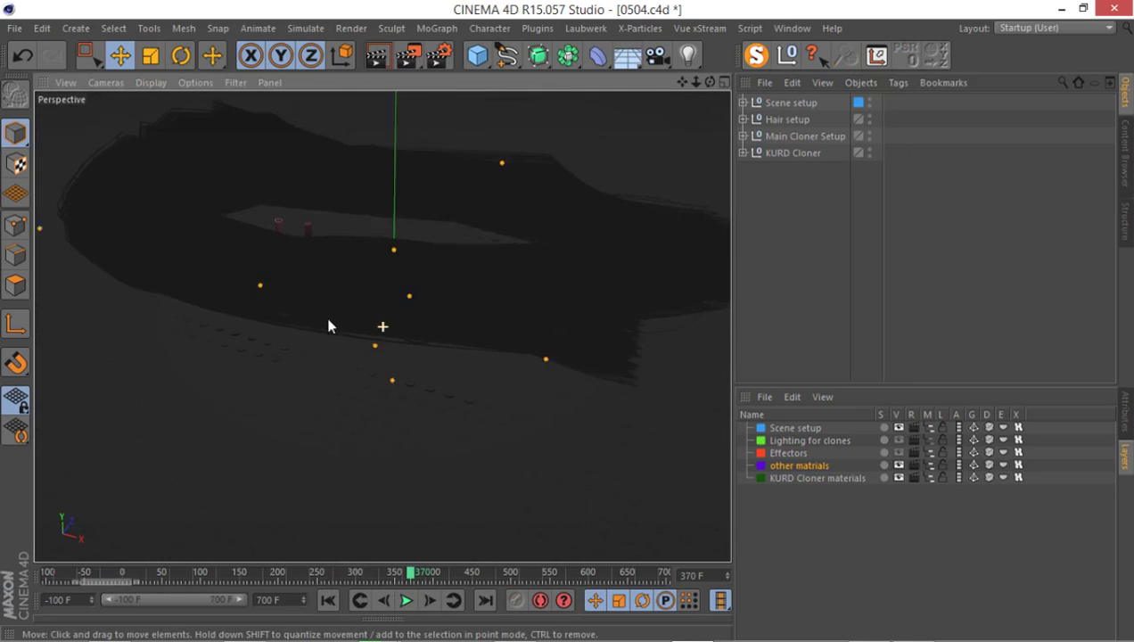
{"action": "left_click", "coordinate": [196, 82]}
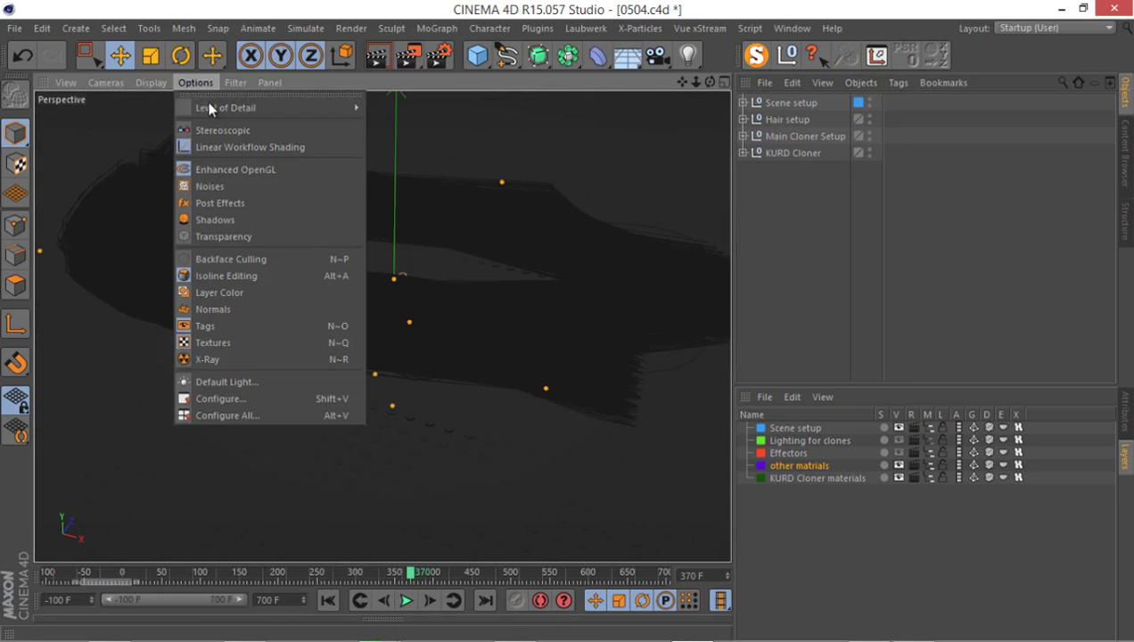
{"action": "left_click", "coordinate": [278, 291]}
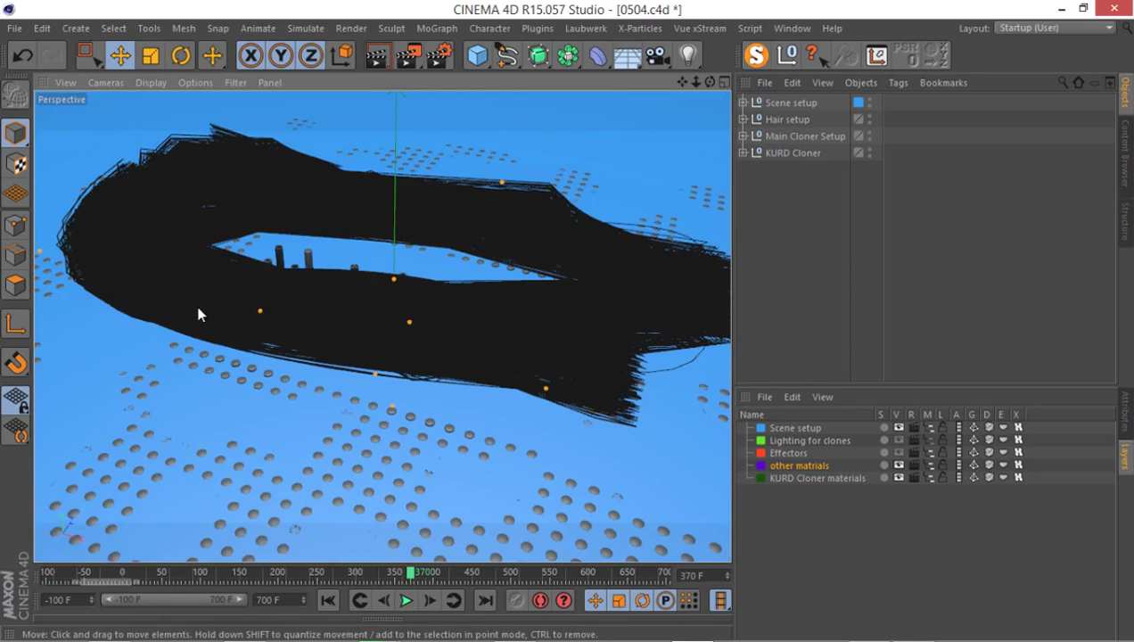
Step: Orbit to a low side view and scrub through frames 168, 199 and 67 to inspect the hair
{"action": "left_click_drag", "start_coordinate": [206, 293], "coordinate": [294, 455], "text": "alt"}
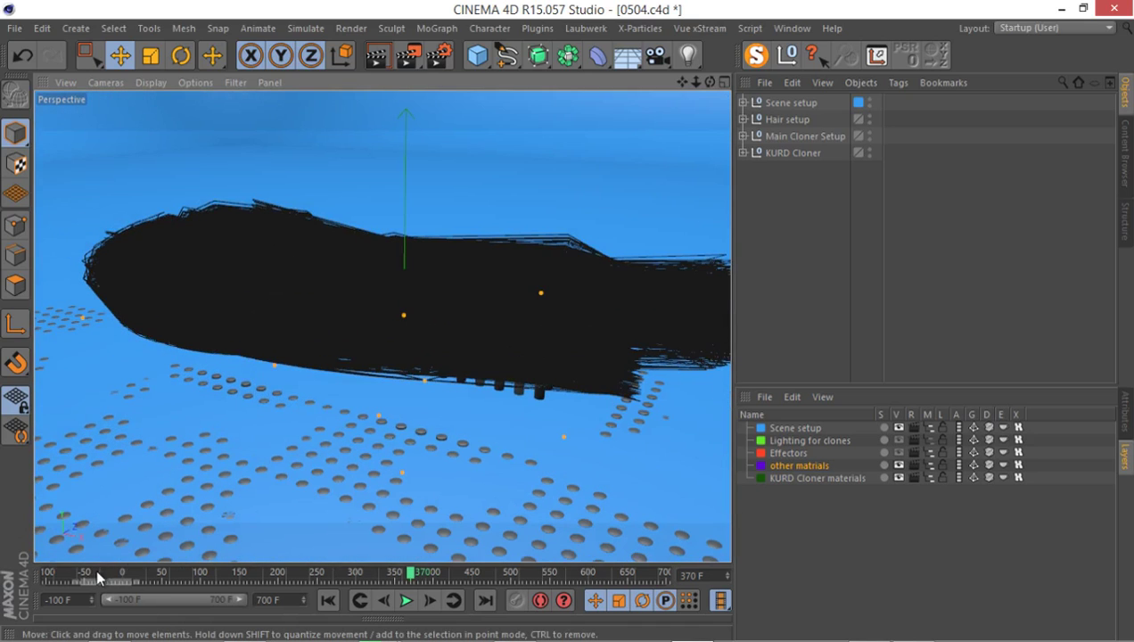
{"action": "left_click_drag", "start_coordinate": [105, 572], "coordinate": [279, 563]}
{"action": "left_click_drag", "start_coordinate": [387, 339], "coordinate": [365, 310], "text": "alt"}
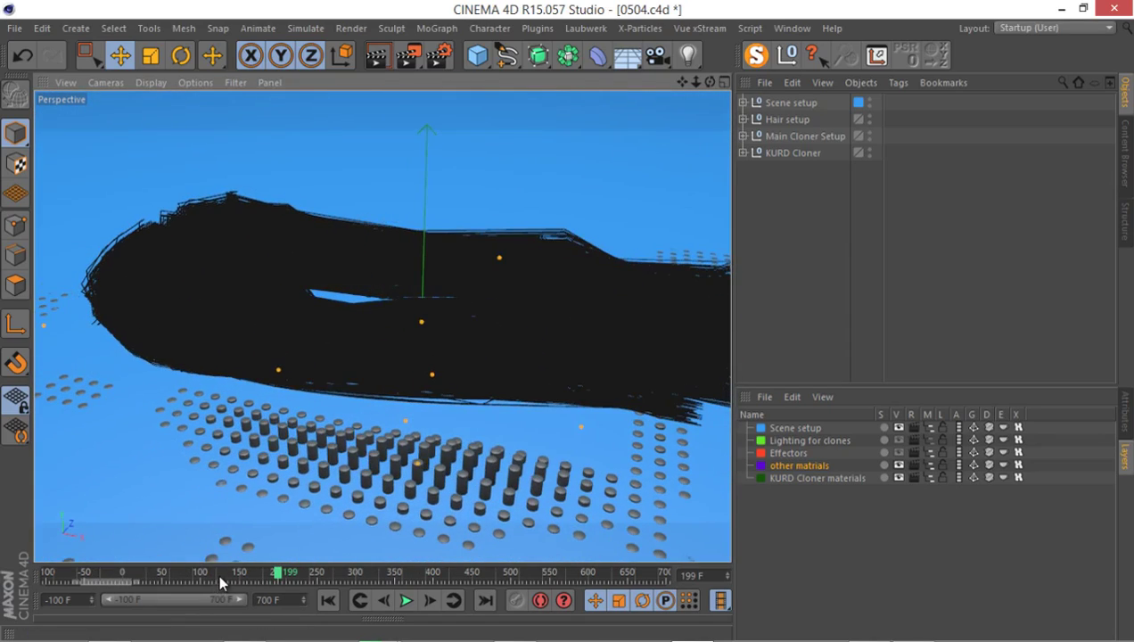
{"action": "mouse_move", "coordinate": [217, 572]}
{"action": "left_mouse_down"}
{"action": "mouse_move", "coordinate": [63, 573]}
{"action": "mouse_move", "coordinate": [356, 574]}
{"action": "left_mouse_up"}
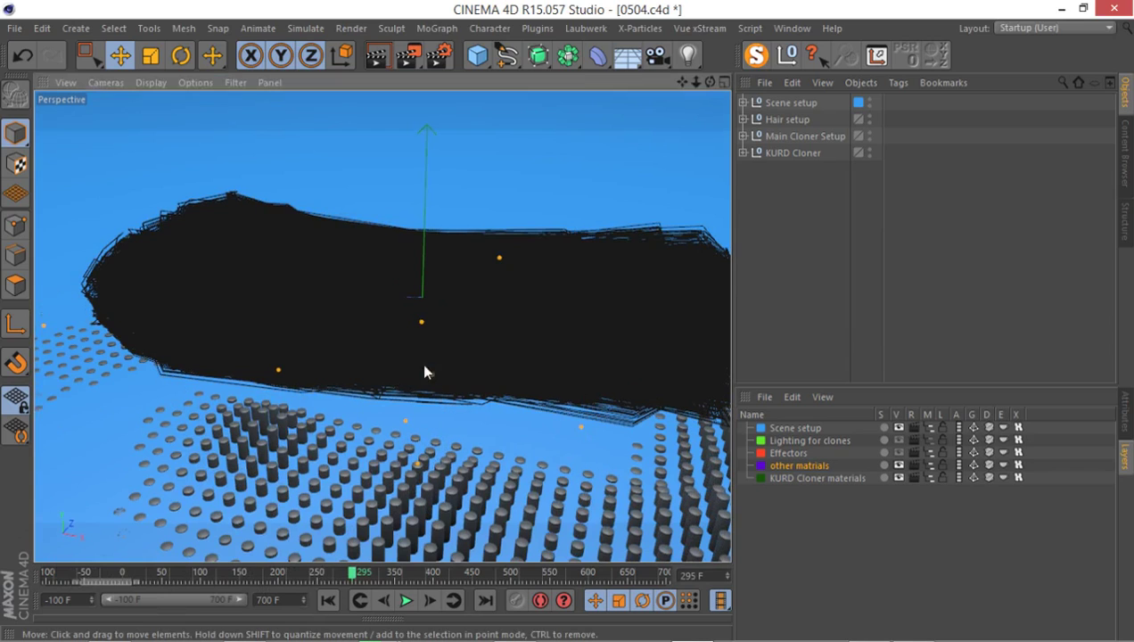
Step: Play the animation from the start, stop at frame -55, zoom toward the hair, and select Hair setup
{"action": "left_click", "coordinate": [328, 600]}
{"action": "left_click", "coordinate": [405, 600]}
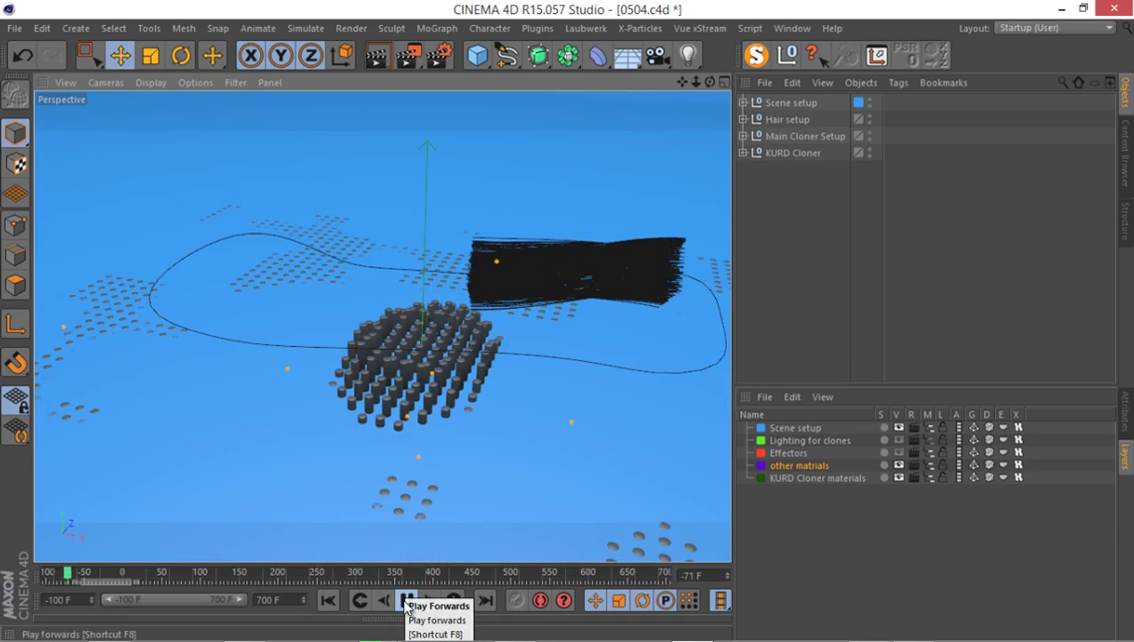
{"action": "left_click", "coordinate": [406, 602]}
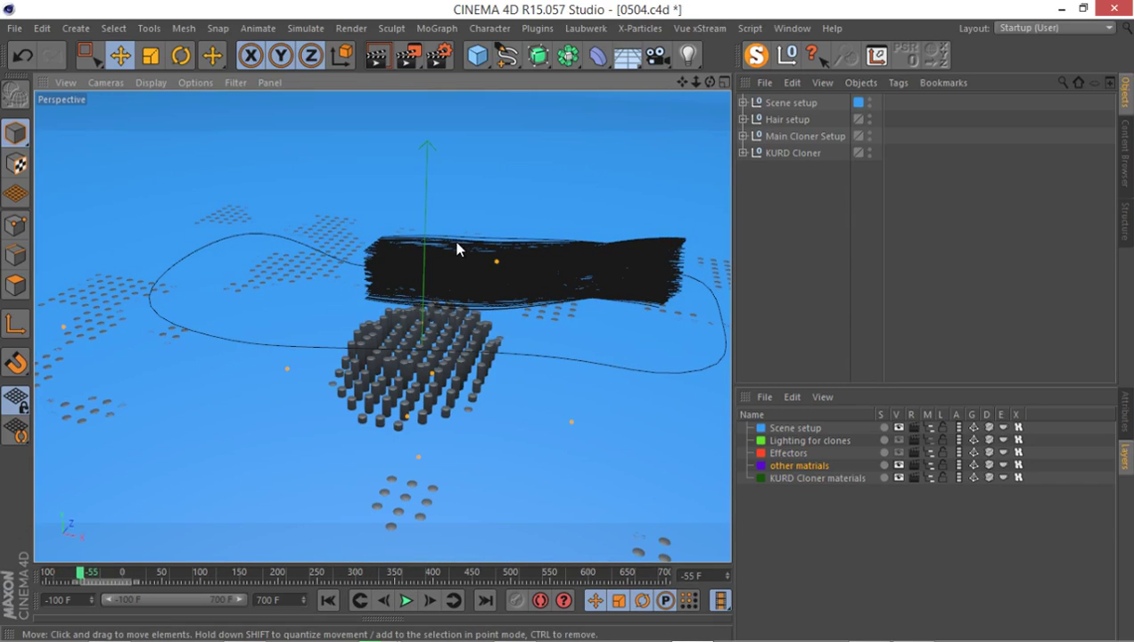
{"action": "left_click_drag", "start_coordinate": [463, 291], "coordinate": [588, 264], "text": "alt"}
{"action": "scroll", "coordinate": [442, 262], "scroll_direction": "up", "scroll_amount": 3}
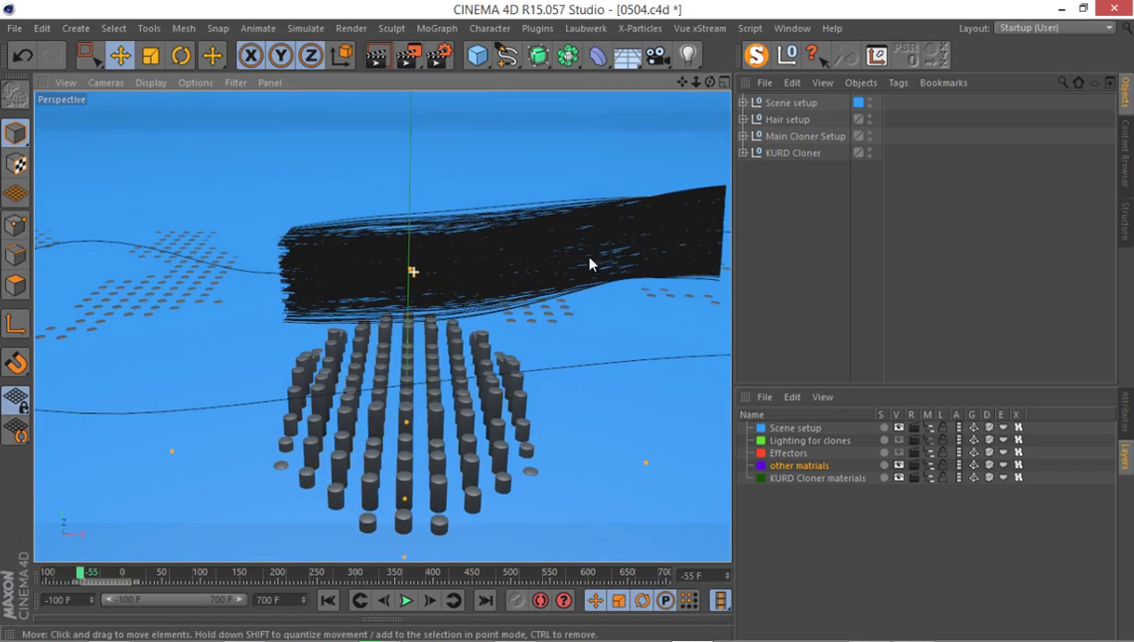
{"action": "left_click", "coordinate": [745, 117]}
Step: Expand Hair setup, then export it as Alembic to hair.abc in the alembic file folder
{"action": "left_click", "coordinate": [742, 119]}
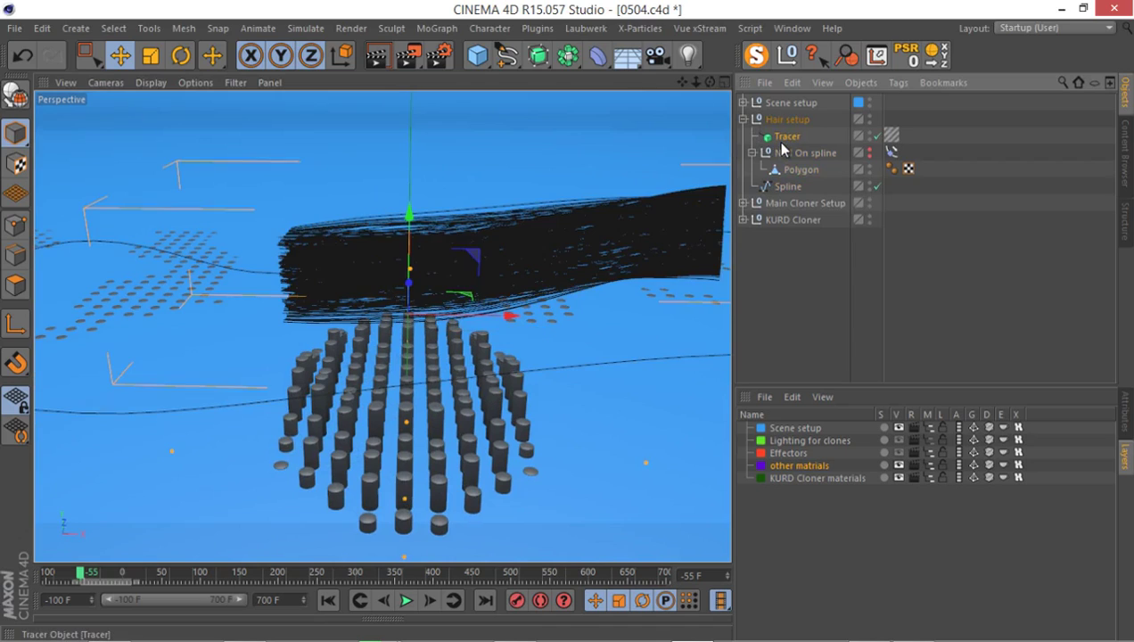
{"action": "left_click", "coordinate": [14, 32]}
{"action": "mouse_move", "coordinate": [113, 292]}
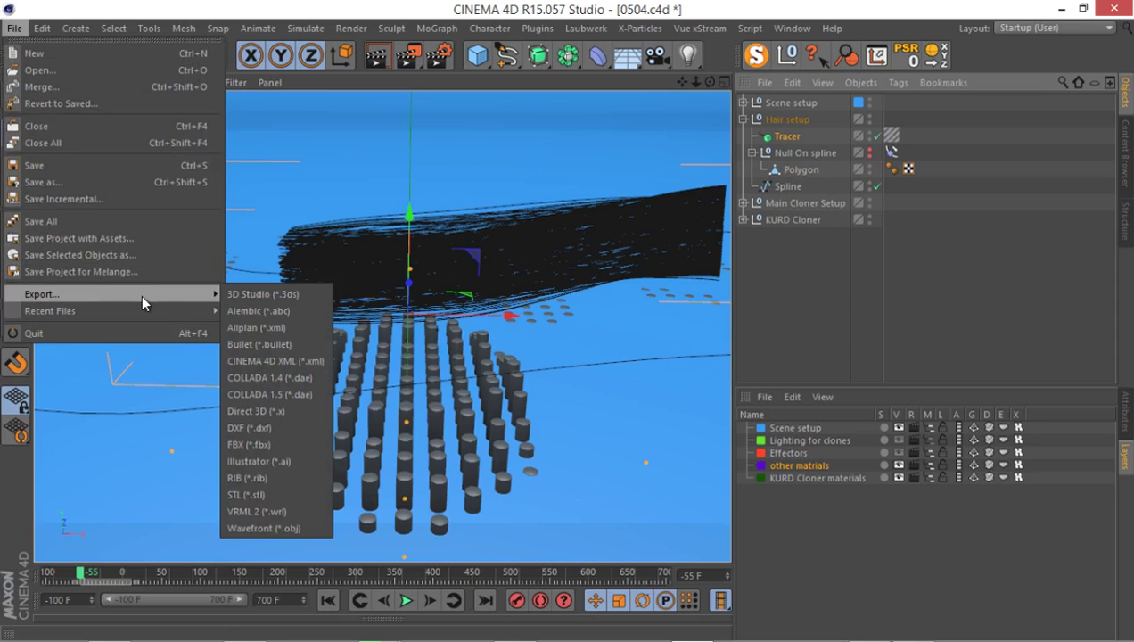
{"action": "left_click", "coordinate": [296, 309]}
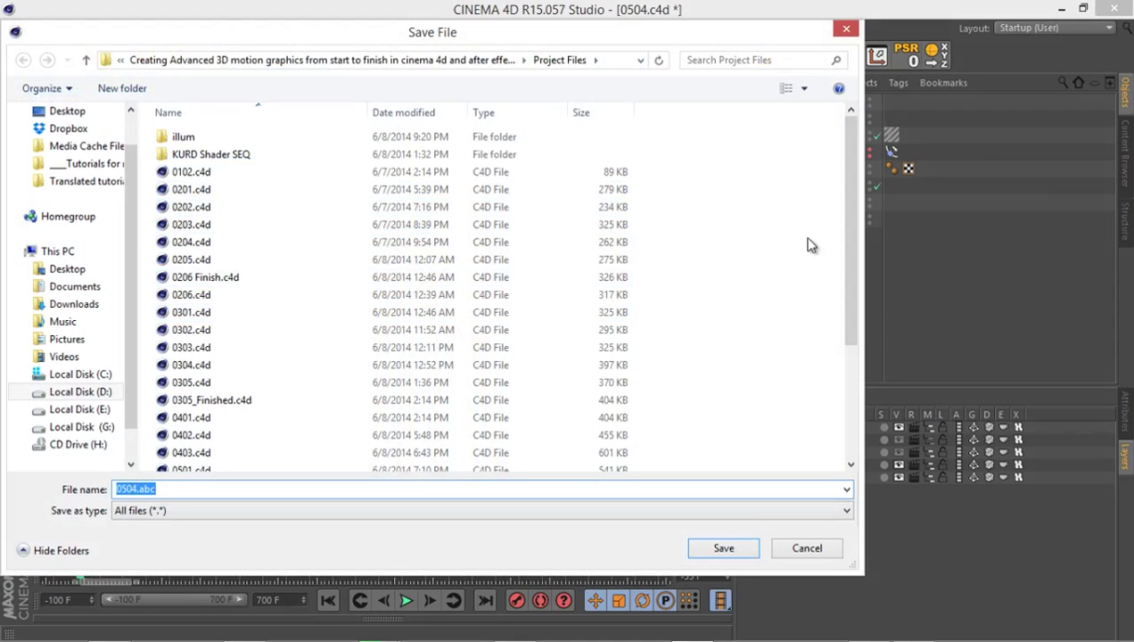
{"action": "left_click_drag", "start_coordinate": [849, 199], "coordinate": [852, 321]}
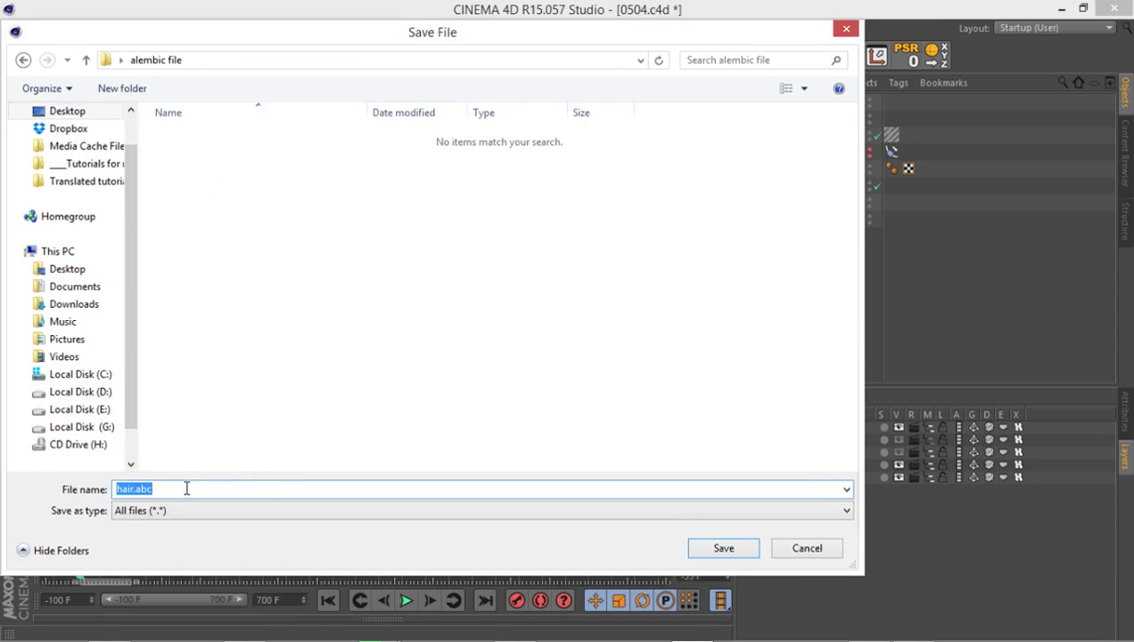
{"action": "left_click", "coordinate": [722, 548]}
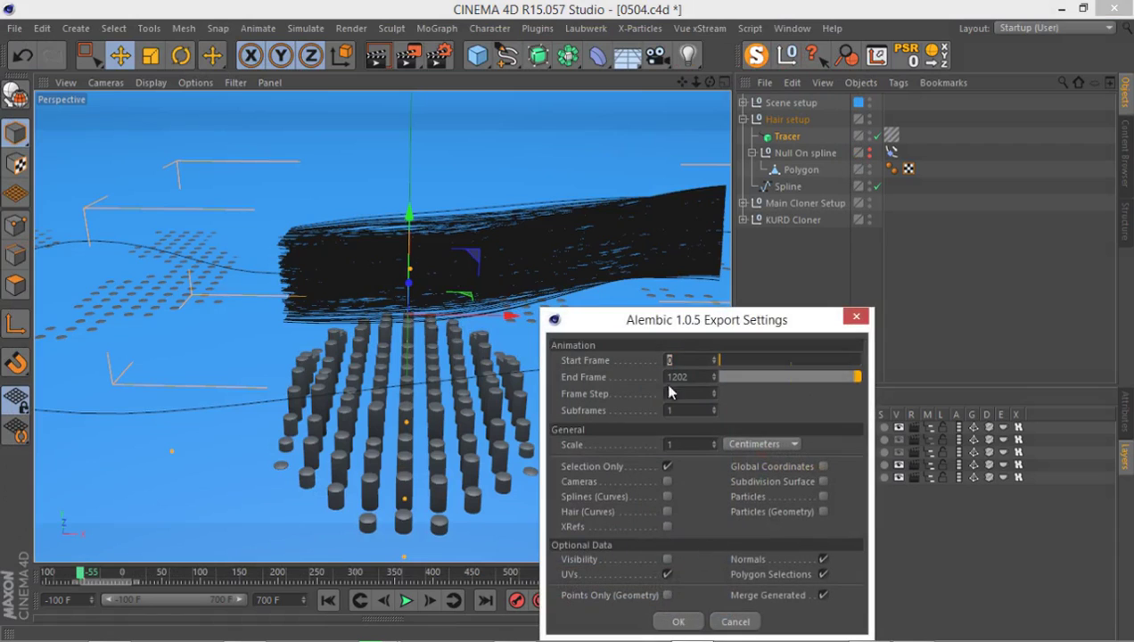
Step: Set the Alembic export End Frame to 700 and confirm to run the export
{"action": "left_click_drag", "start_coordinate": [679, 327], "coordinate": [452, 190]}
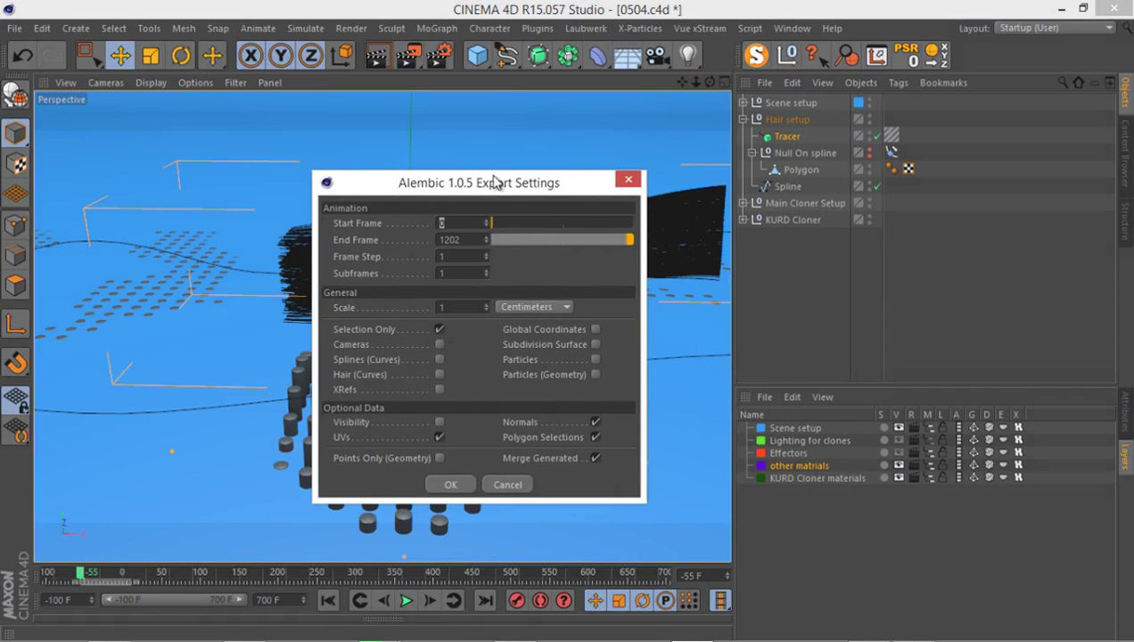
{"action": "left_click_drag", "start_coordinate": [495, 182], "coordinate": [489, 153]}
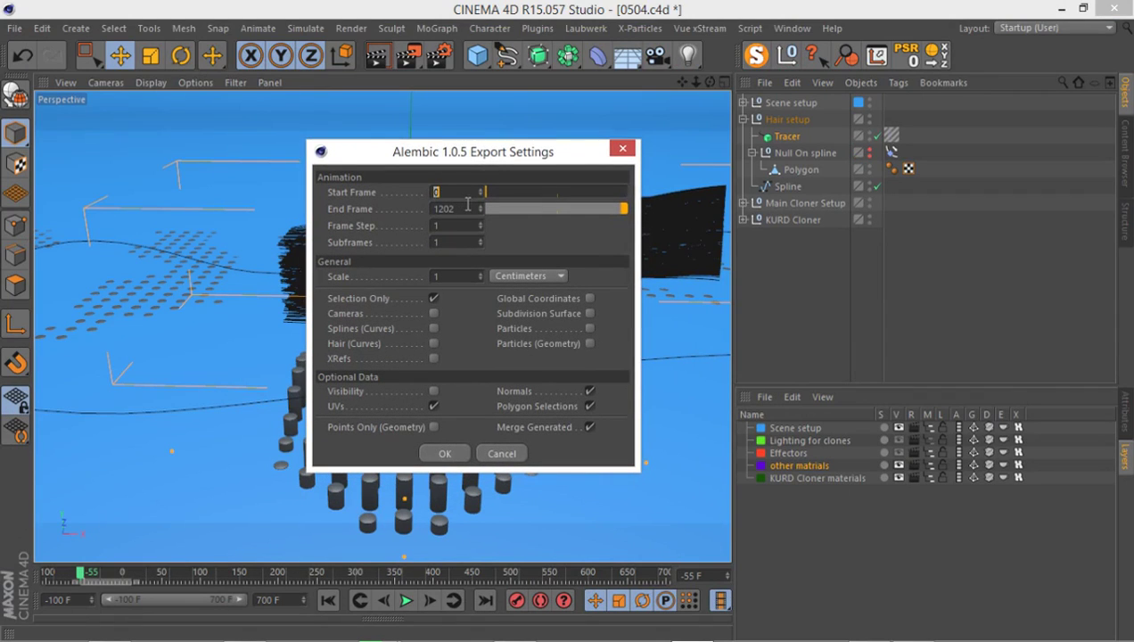
{"action": "key", "text": "Tab"}
{"action": "type", "text": "700"}
{"action": "key", "text": "Return"}
{"action": "left_click", "coordinate": [443, 454]}
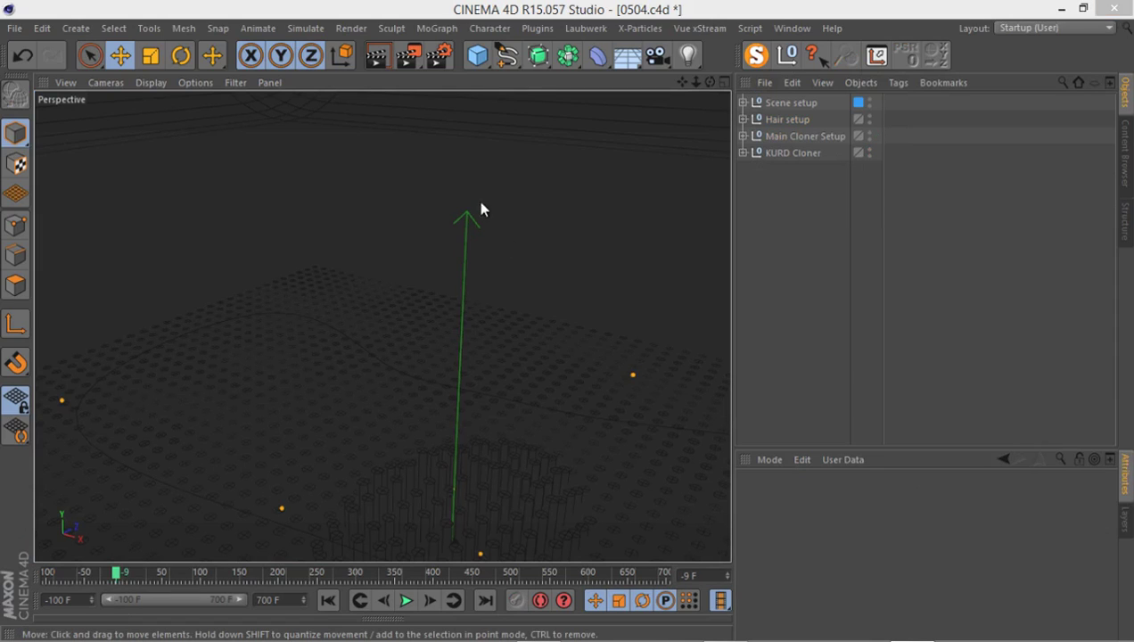
Step: After the export finishes, reopen the File menu and point at Export
{"action": "left_click", "coordinate": [14, 28]}
{"action": "mouse_move", "coordinate": [165, 296]}
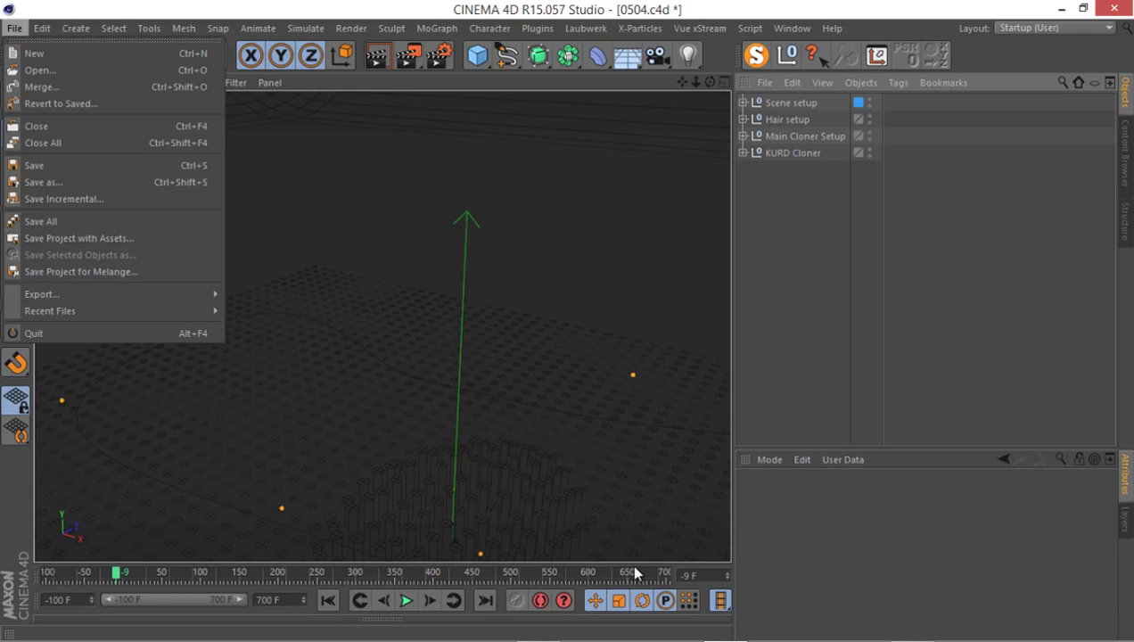
Step: Close the menu, then merge hair V2.abc from the alembic file folder into the scene
{"action": "left_click", "coordinate": [784, 248]}
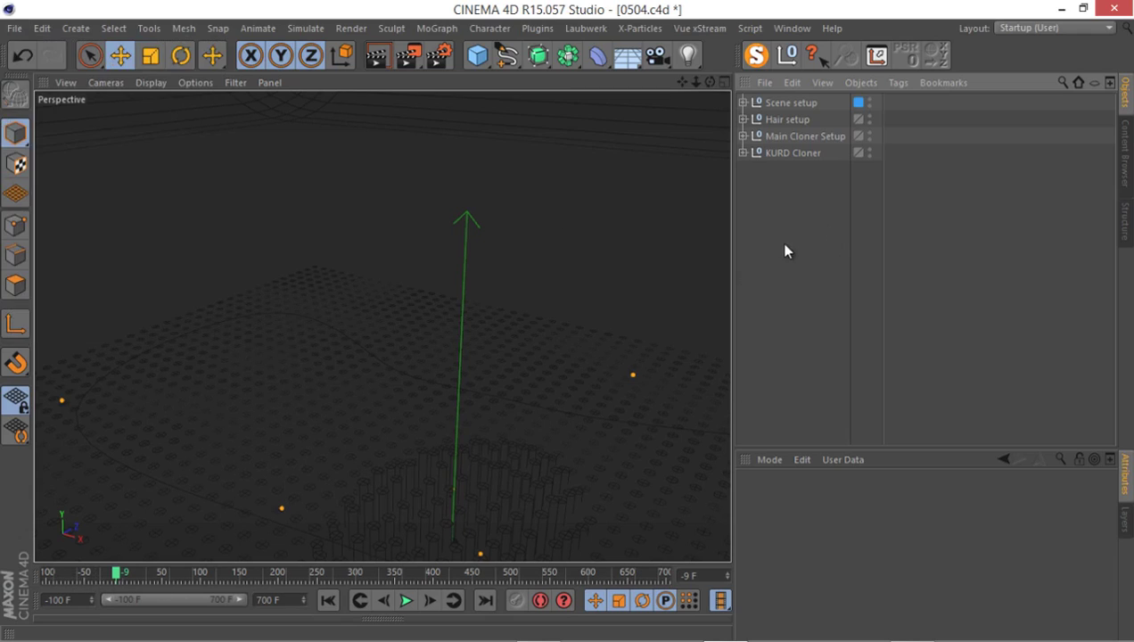
{"action": "left_click", "coordinate": [16, 28]}
{"action": "left_click", "coordinate": [40, 83]}
{"action": "left_click", "coordinate": [212, 141]}
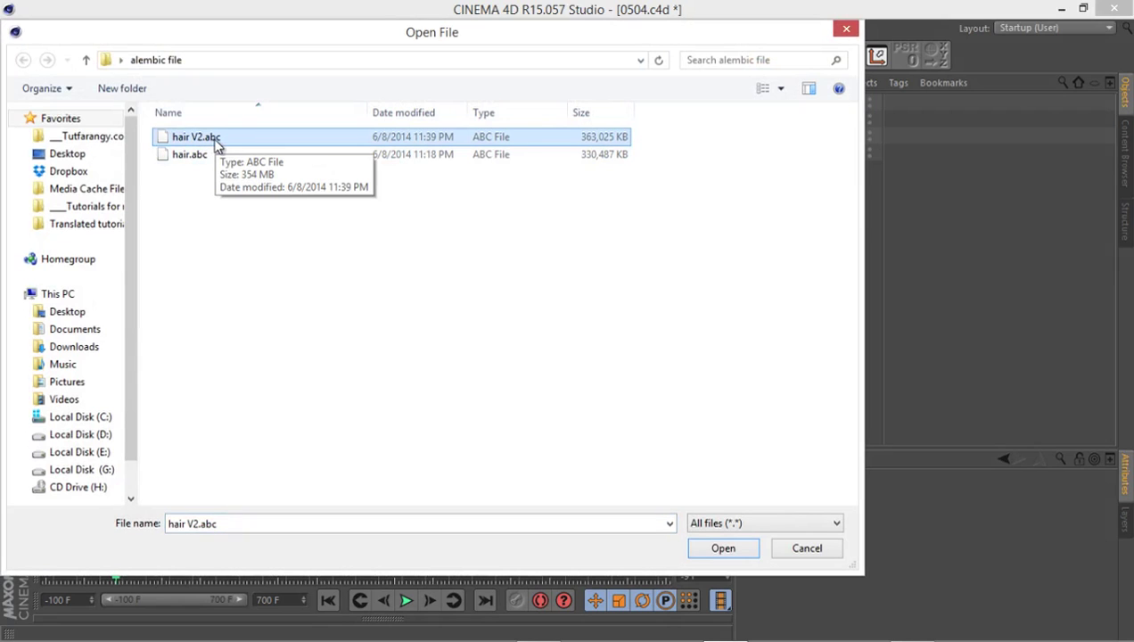
{"action": "double_click", "coordinate": [217, 143]}
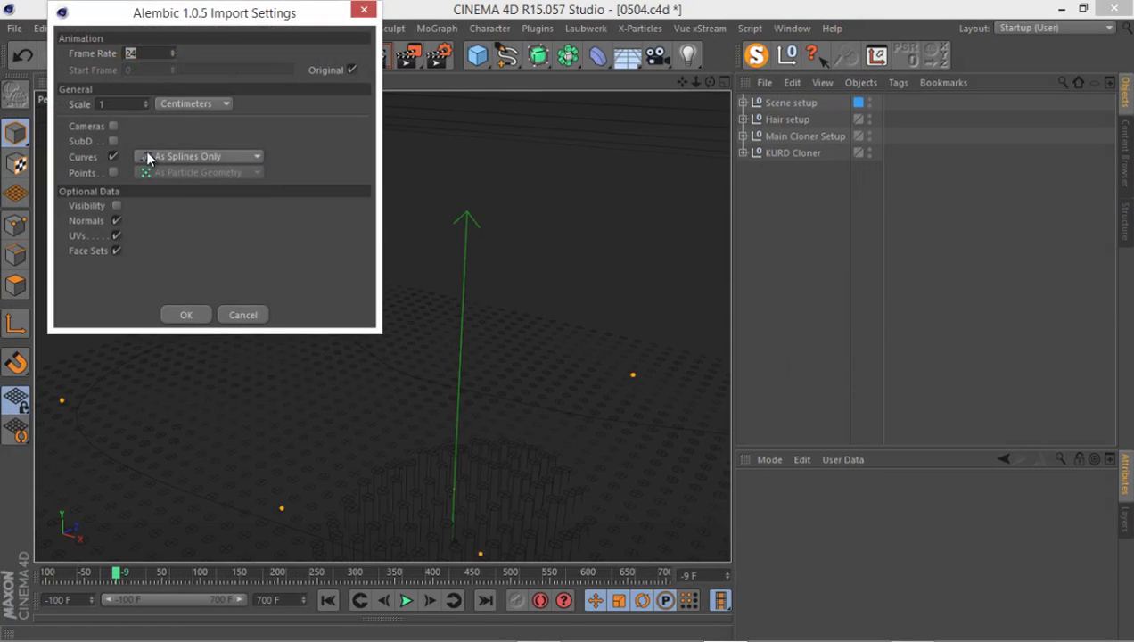
Step: Accept the Alembic import settings, expand Scene setup, and briefly expand then collapse Hair setup
{"action": "left_click", "coordinate": [173, 316]}
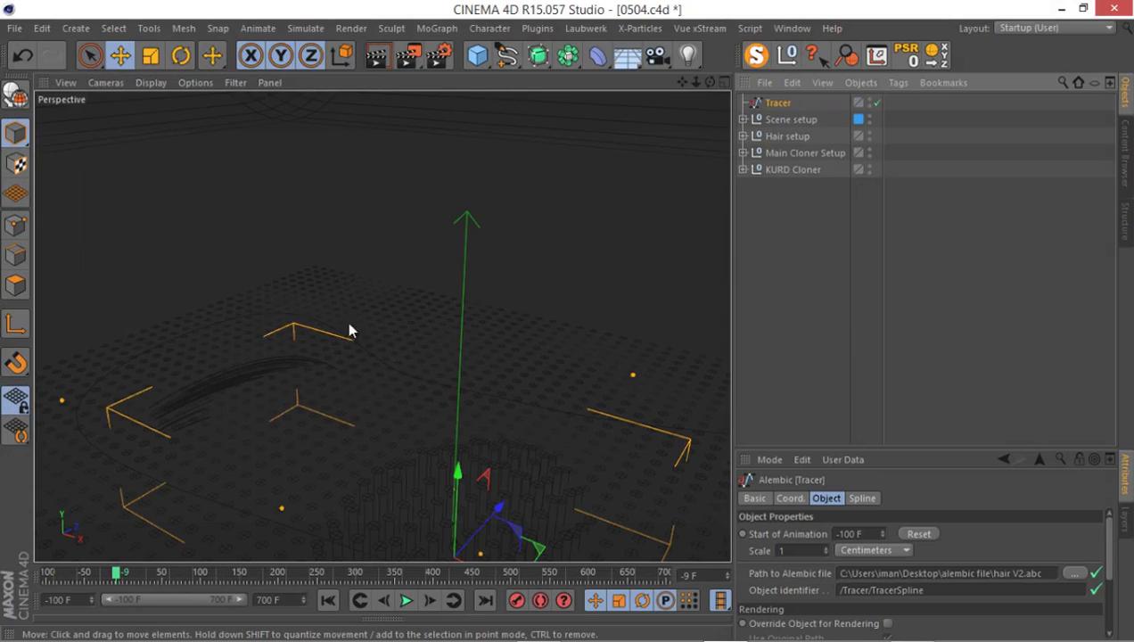
{"action": "left_click", "coordinate": [742, 119]}
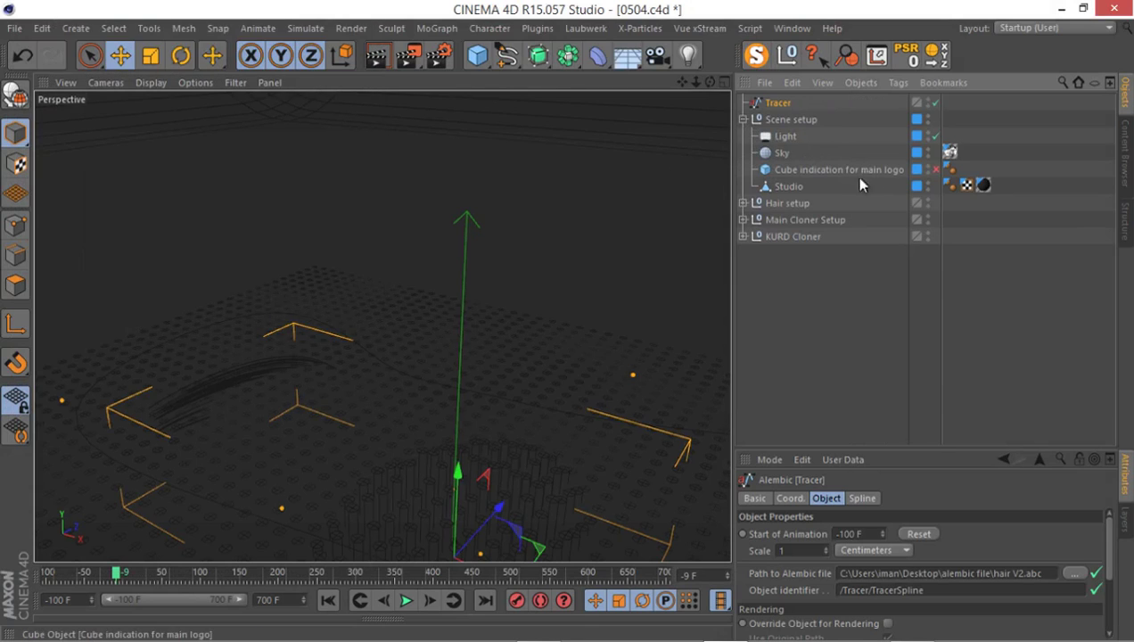
{"action": "left_click", "coordinate": [743, 203]}
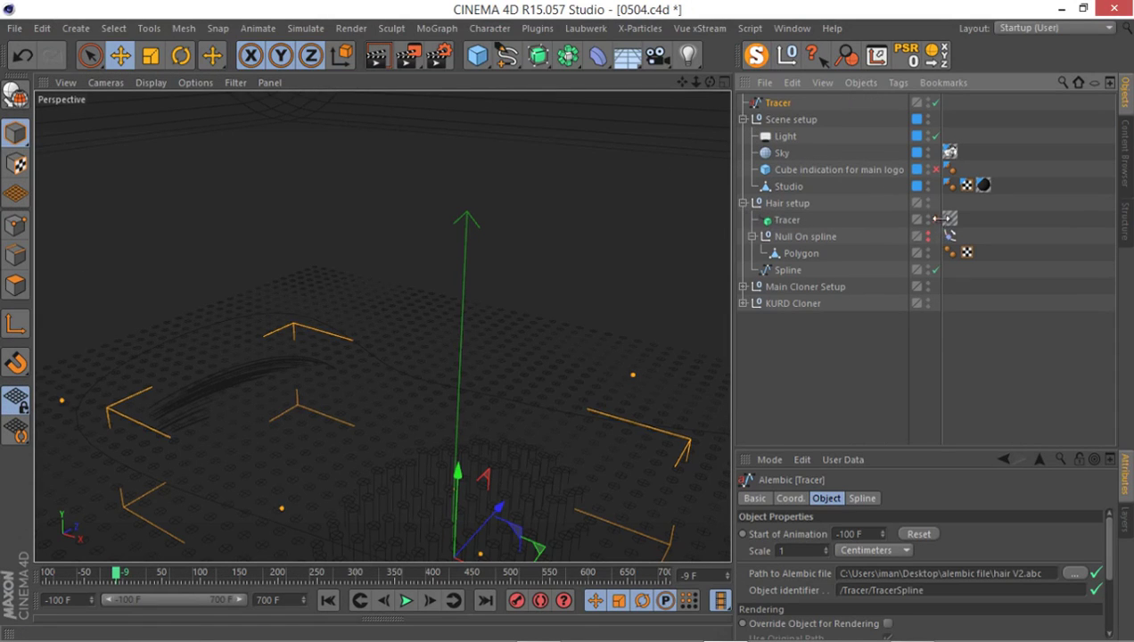
{"action": "left_click", "coordinate": [742, 203]}
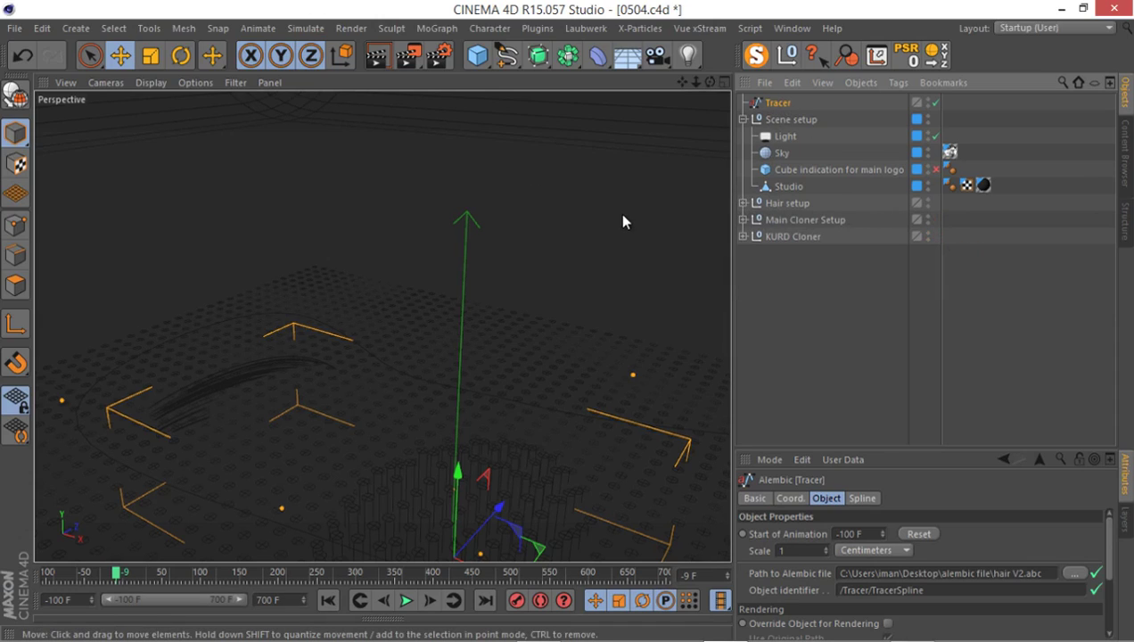
Step: Group the imported Tracer under a new Null with Alt+G and orbit to view the strands
{"action": "key", "text": "alt+g"}
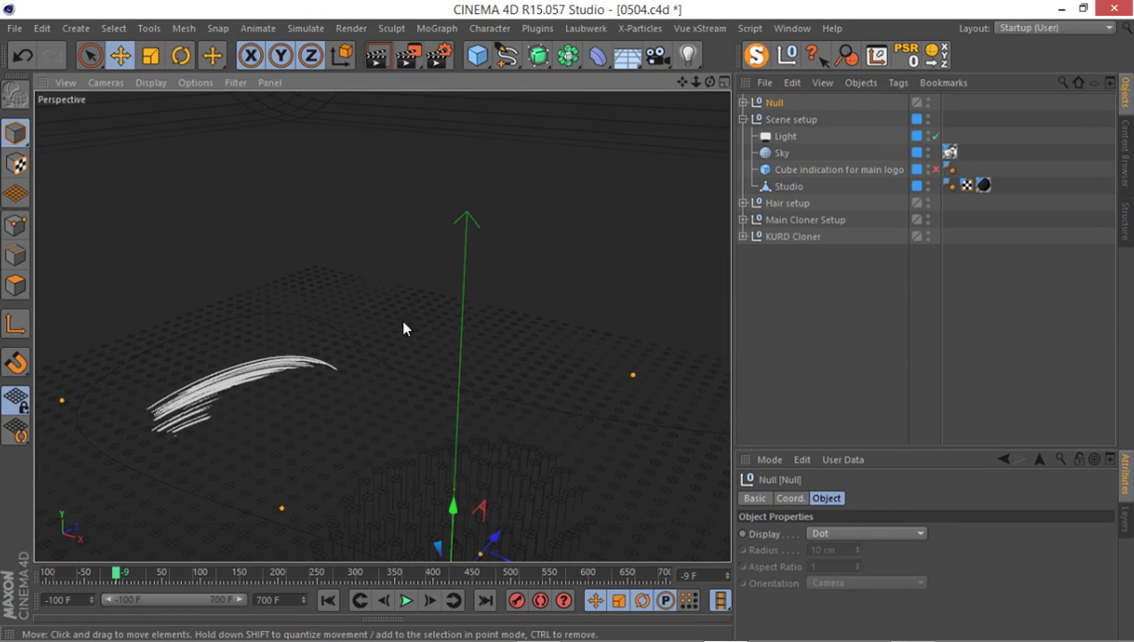
{"action": "left_click_drag", "start_coordinate": [380, 339], "coordinate": [496, 301], "text": "alt"}
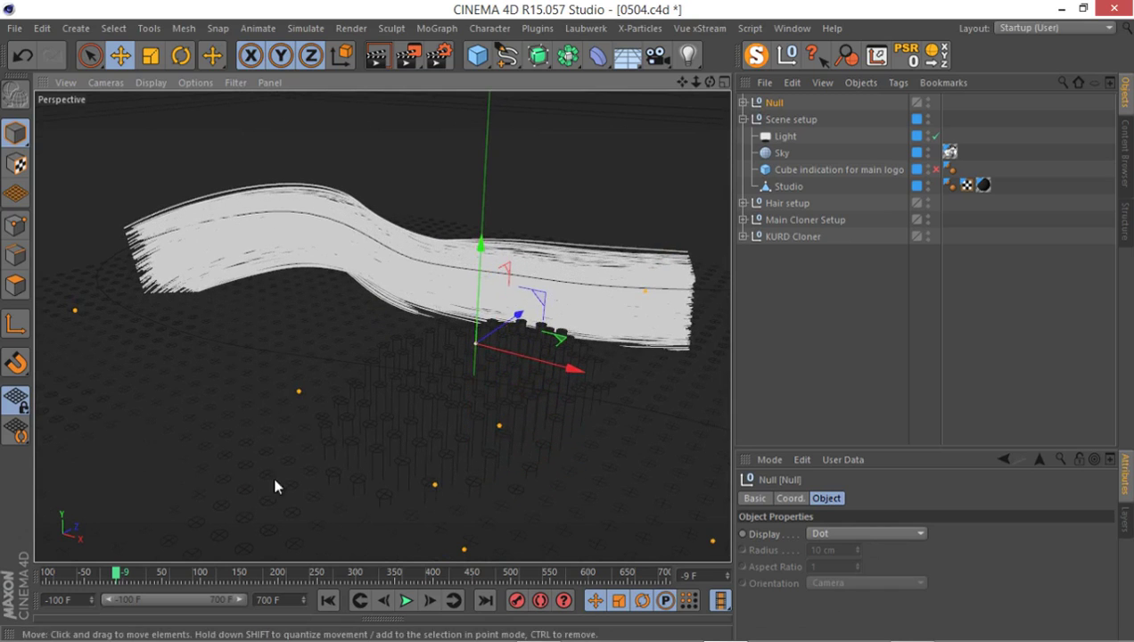
Step: Set the animation start frame to 0, then play the hair animation and pause at frame 31
{"action": "left_click", "coordinate": [53, 597]}
{"action": "type", "text": "0"}
{"action": "key", "text": "Return"}
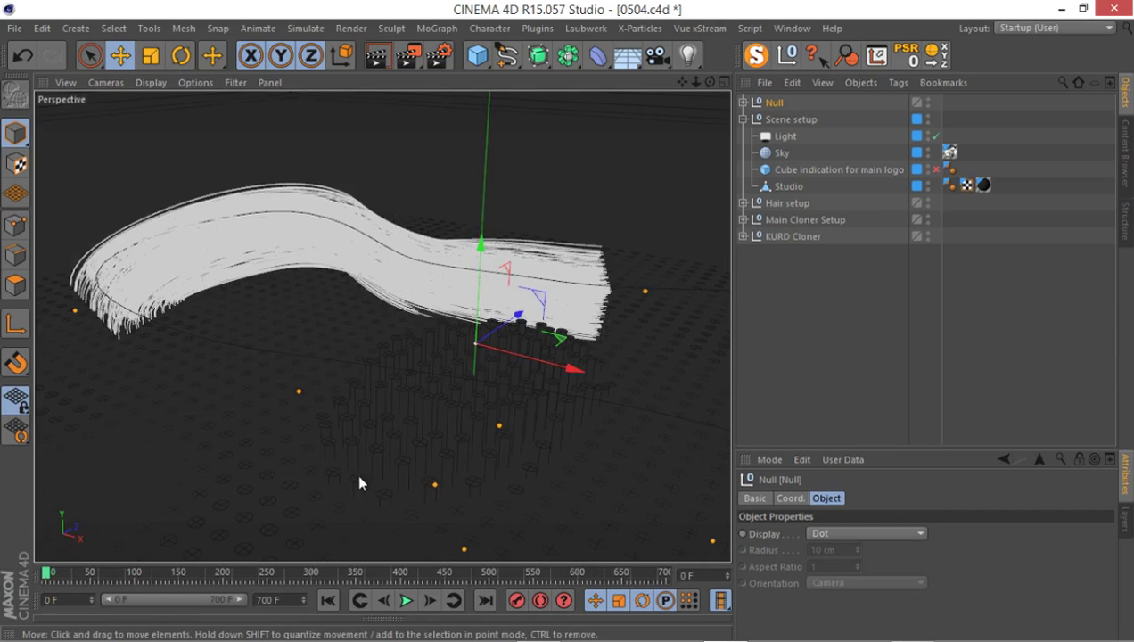
{"action": "left_click", "coordinate": [405, 600]}
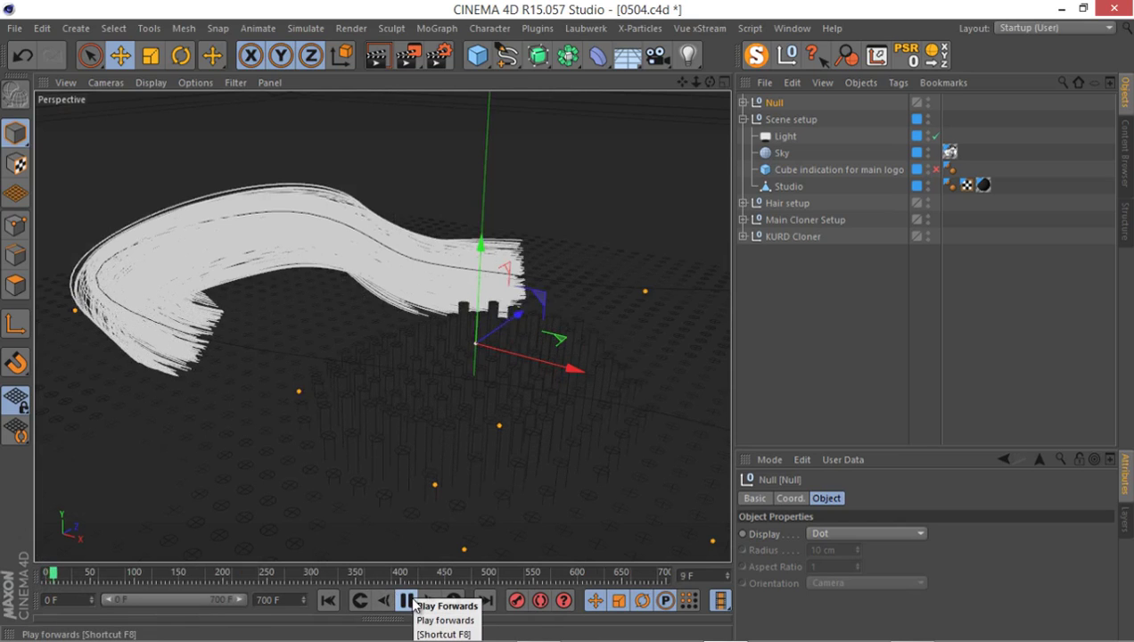
{"action": "left_click", "coordinate": [406, 601]}
Step: Lift the Null holding the Alembic hair 45.88 cm upward above the cylinders
{"action": "left_click_drag", "start_coordinate": [299, 367], "coordinate": [231, 355], "text": "alt"}
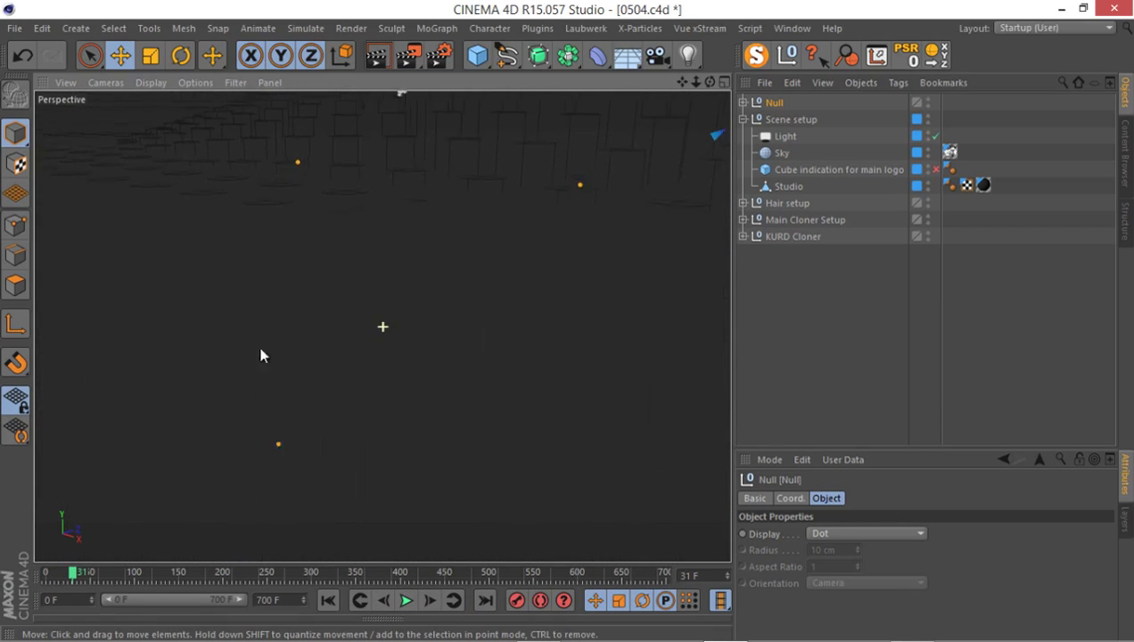
{"action": "left_click_drag", "start_coordinate": [254, 361], "coordinate": [288, 316], "text": "alt"}
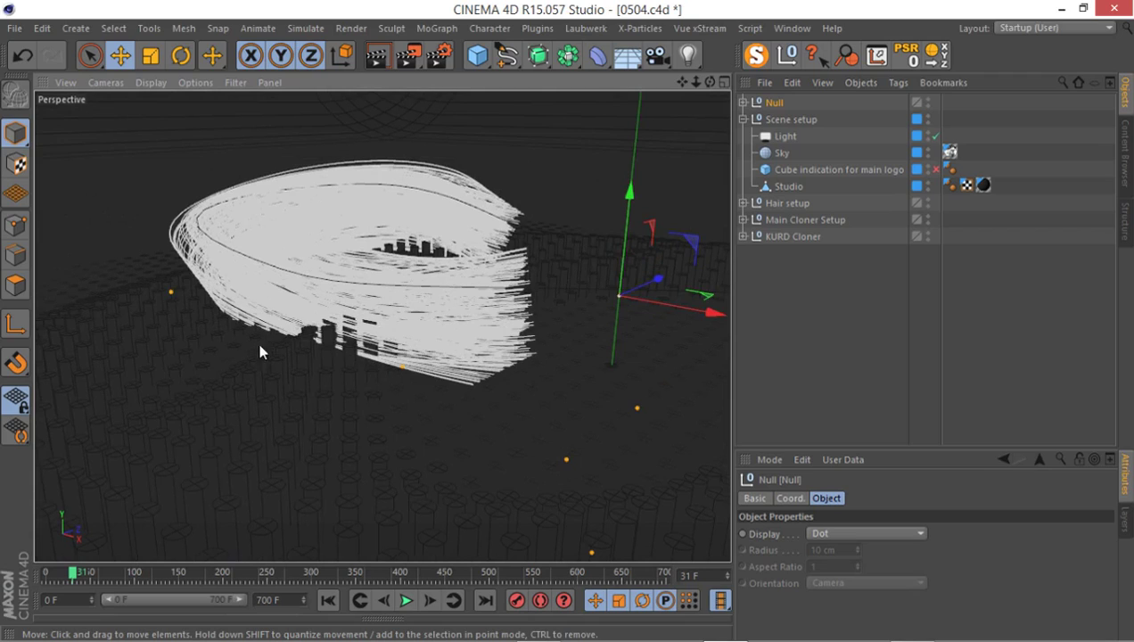
{"action": "left_click", "coordinate": [775, 104]}
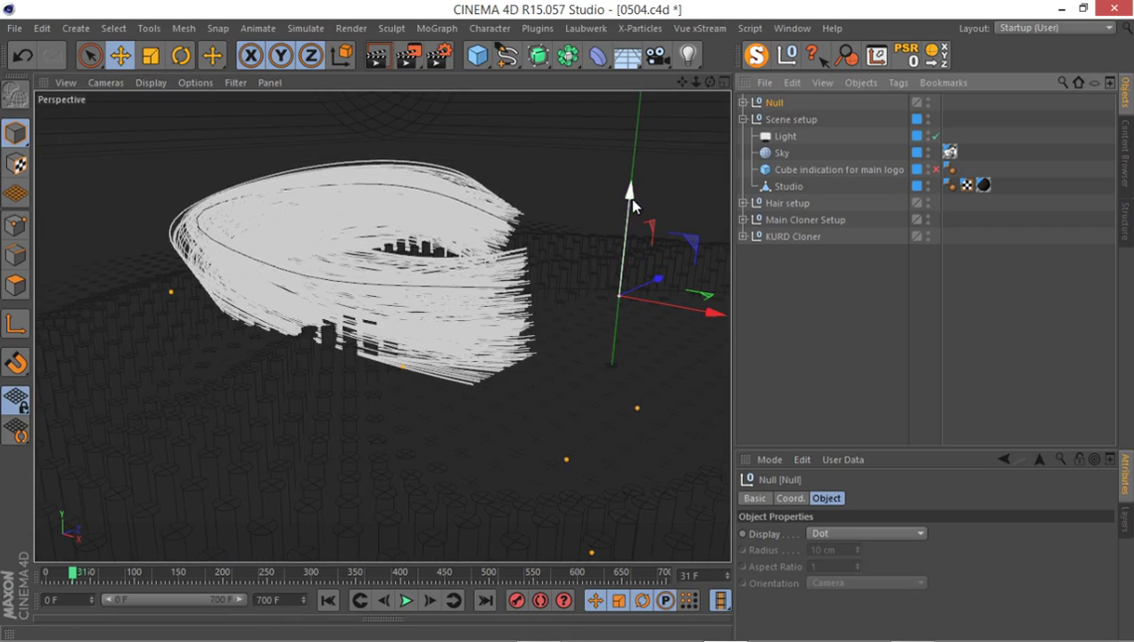
{"action": "left_click_drag", "start_coordinate": [628, 198], "coordinate": [634, 129]}
{"action": "left_click_drag", "start_coordinate": [482, 183], "coordinate": [278, 253], "text": "alt"}
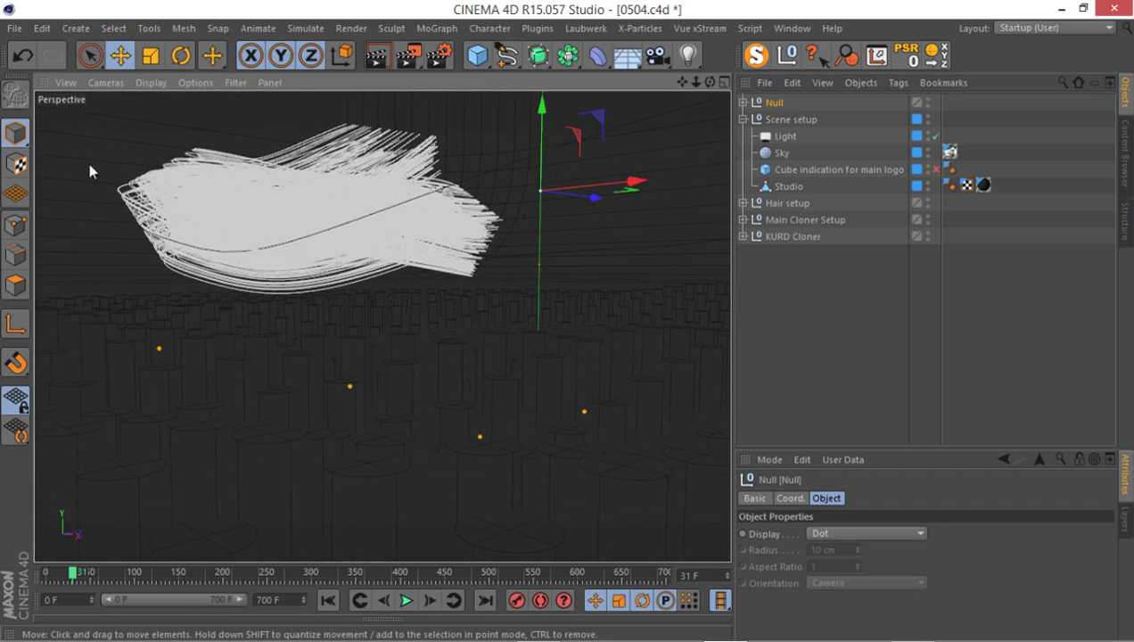
Step: Set the viewport Level of Detail to High and render the current perspective view
{"action": "left_click", "coordinate": [196, 82]}
{"action": "mouse_move", "coordinate": [218, 102]}
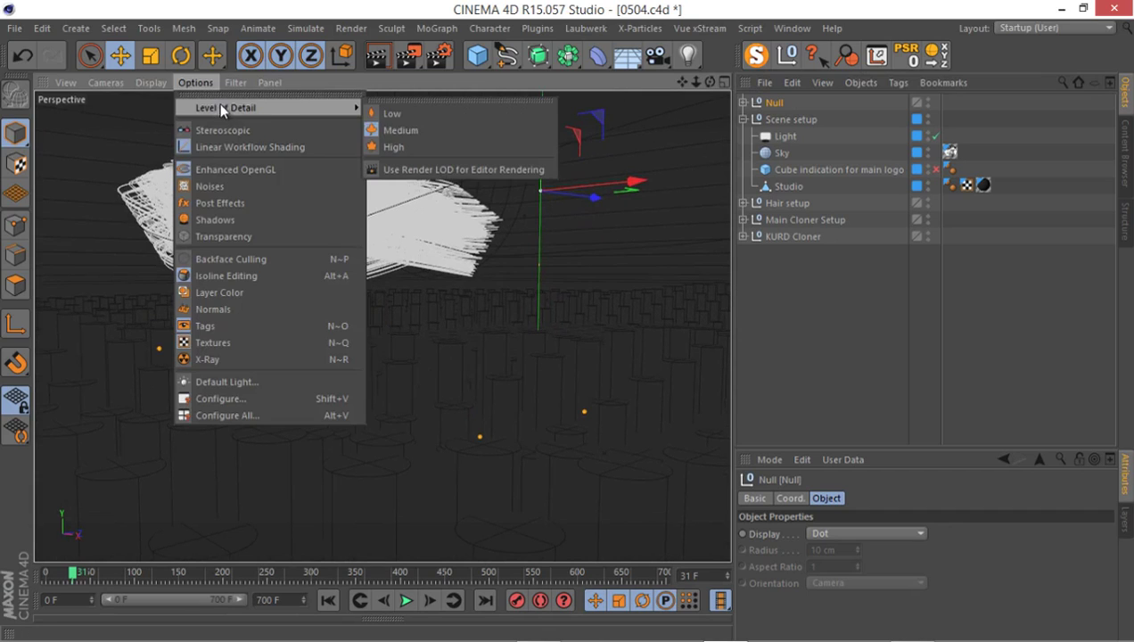
{"action": "left_click", "coordinate": [431, 148]}
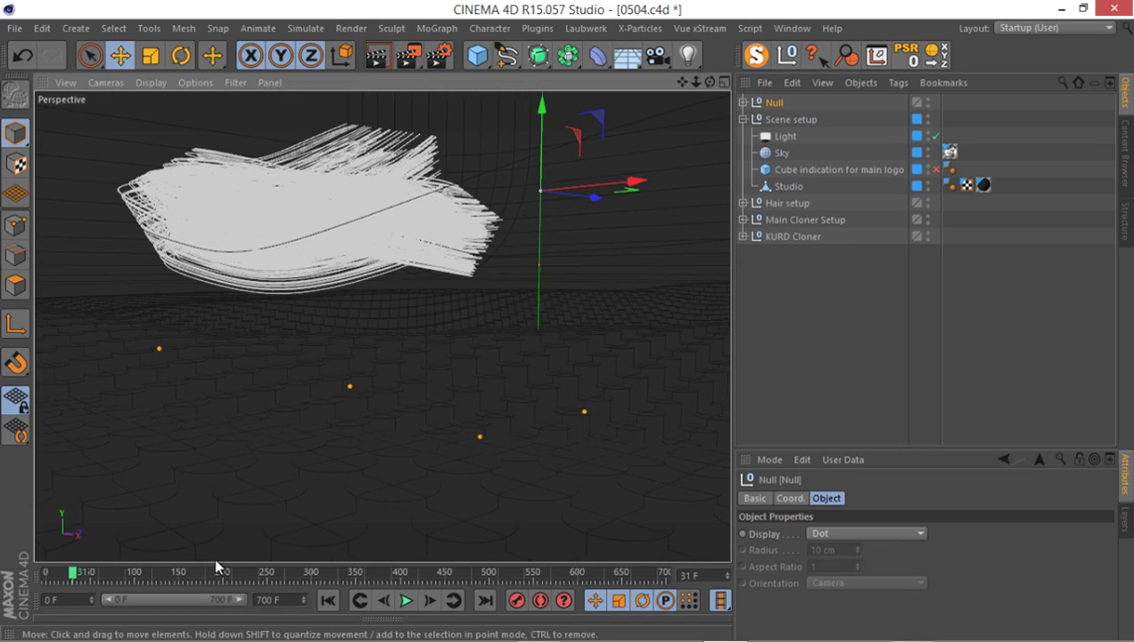
{"action": "left_click", "coordinate": [378, 56]}
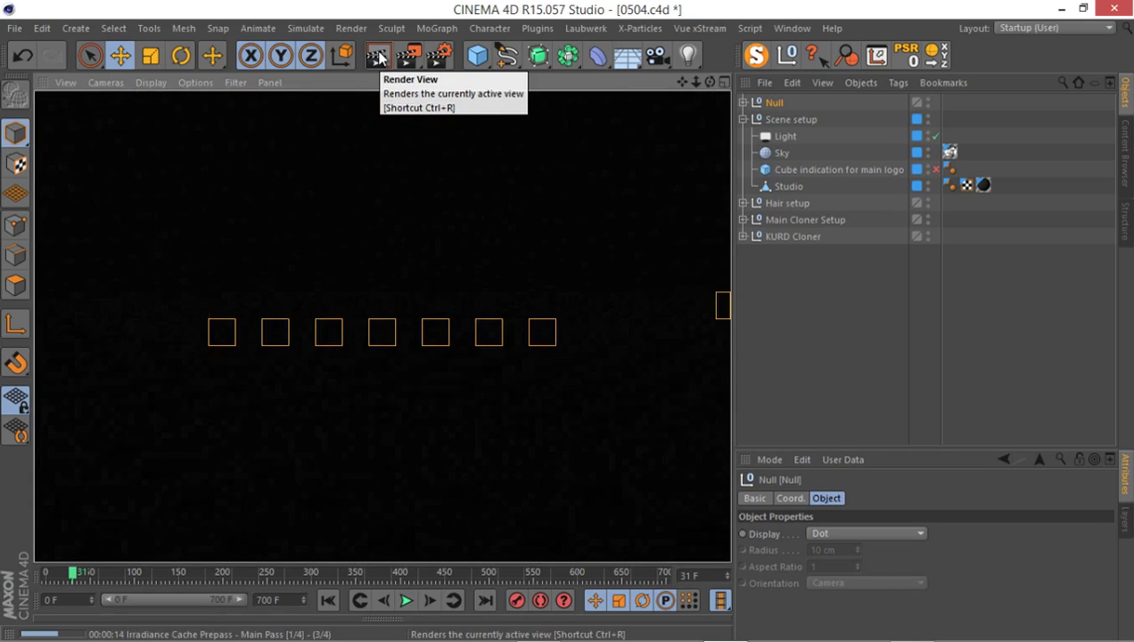
Step: Drag the hair material from the other materials set onto the imported Tracer under the Null
{"action": "left_click", "coordinate": [336, 247]}
{"action": "left_click", "coordinate": [359, 284]}
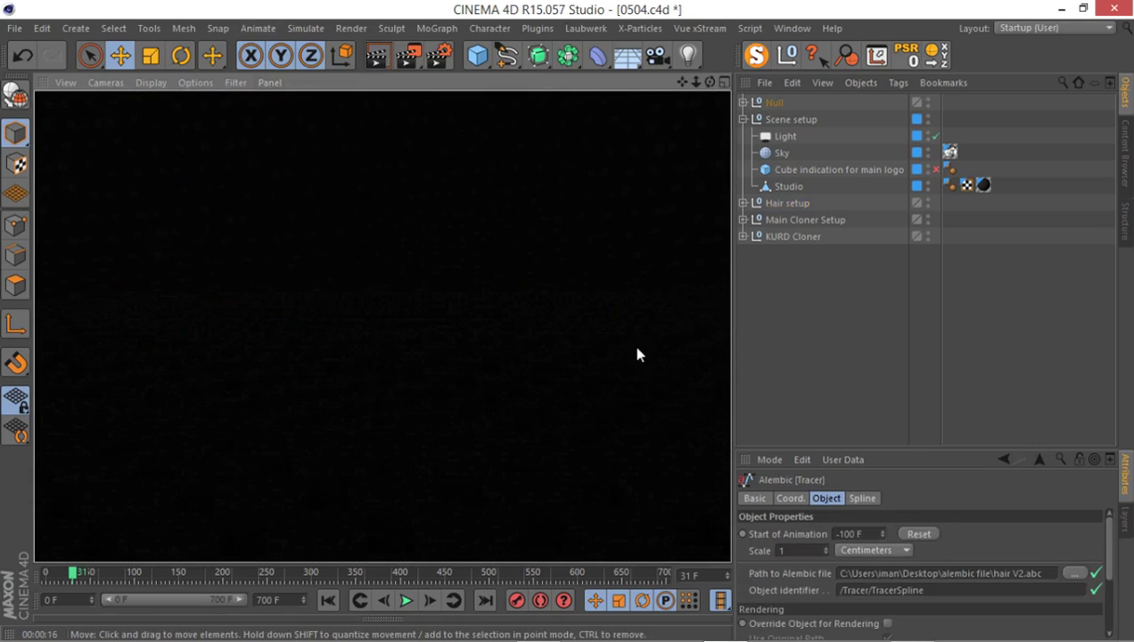
{"action": "left_click", "coordinate": [743, 101]}
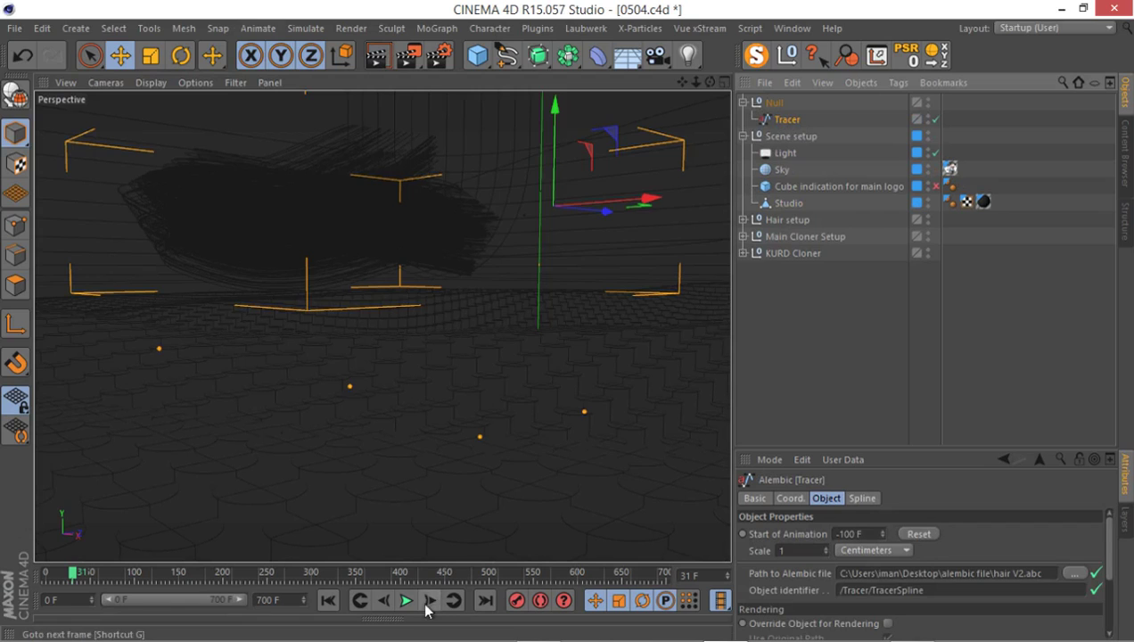
{"action": "left_click", "coordinate": [266, 620]}
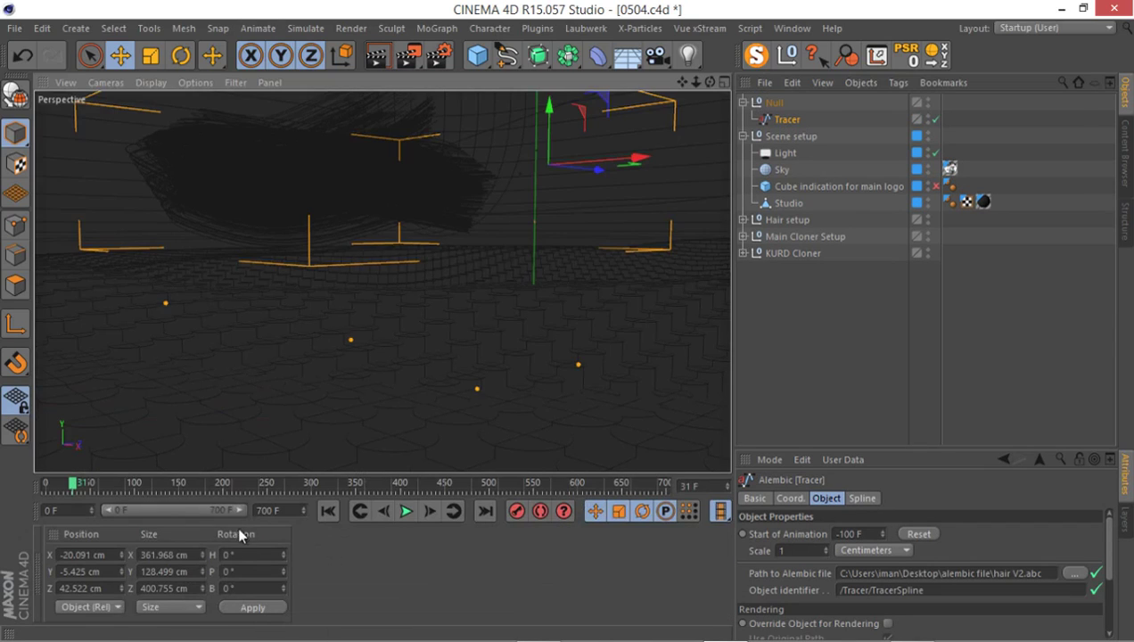
{"action": "left_click", "coordinate": [40, 570]}
{"action": "left_click", "coordinate": [266, 549]}
{"action": "left_click_drag", "start_coordinate": [263, 593], "coordinate": [776, 119]}
Step: Rename the Null to 'MAIN HAIR FROM ALEMBIC' and drop it into the Hair setup group
{"action": "left_click", "coordinate": [775, 103]}
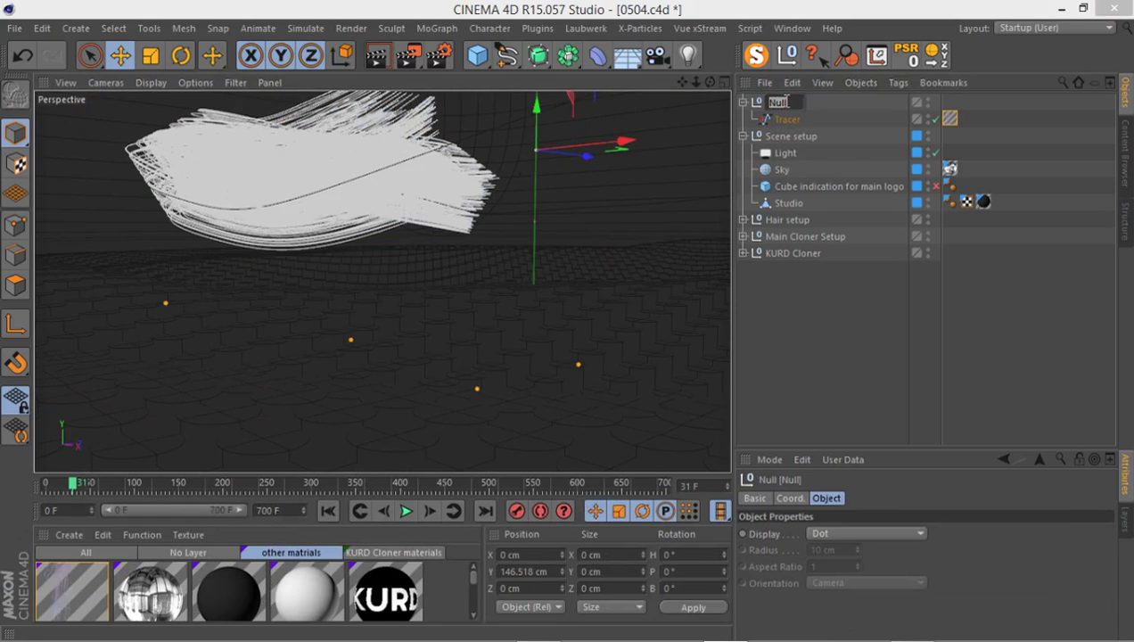
{"action": "type", "text": "MAIN"}
{"action": "key", "text": "BackSpace"}
{"action": "key", "text": "BackSpace"}
{"action": "key", "text": "BackSpace"}
{"action": "key", "text": "BackSpace"}
{"action": "type", "text": "HAIR FROM ALEMBIC"}
{"action": "key", "text": "Return"}
{"action": "left_click_drag", "start_coordinate": [787, 106], "coordinate": [818, 149]}
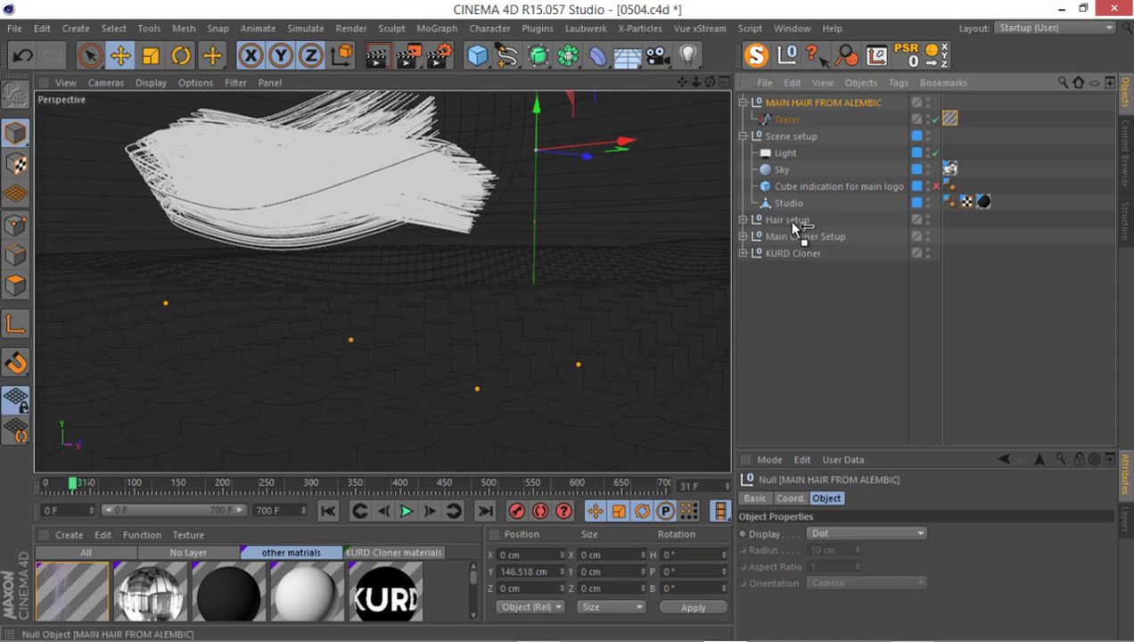
{"action": "left_click_drag", "start_coordinate": [790, 225], "coordinate": [779, 218]}
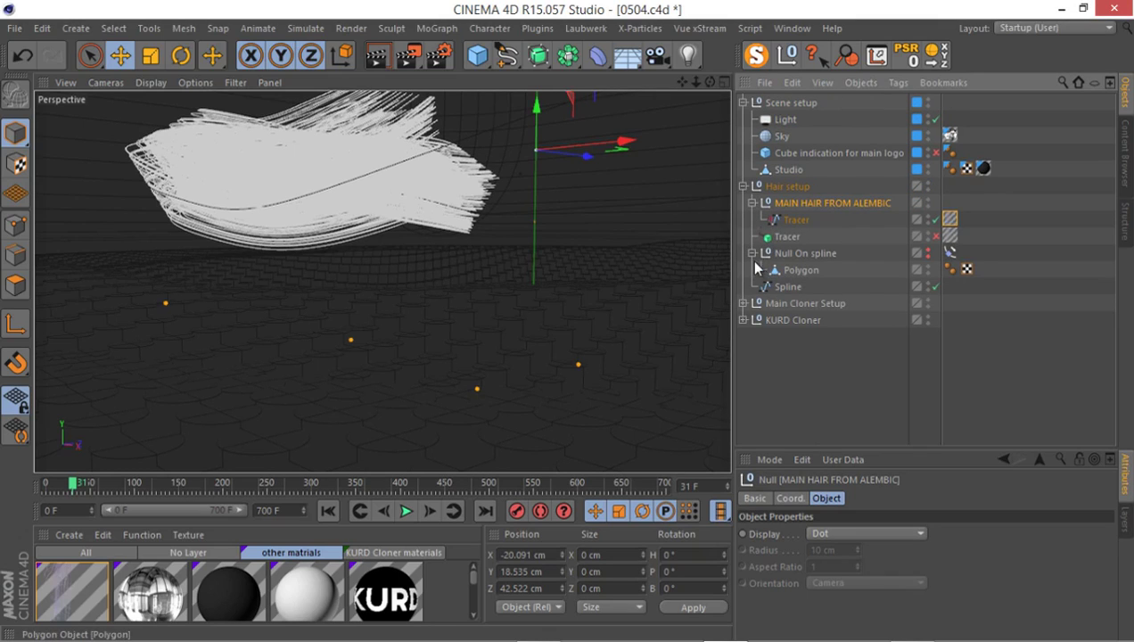
Step: Group the original Tracer, Null On spline and Spline under a new Null with Alt+G
{"action": "left_click", "coordinate": [751, 254]}
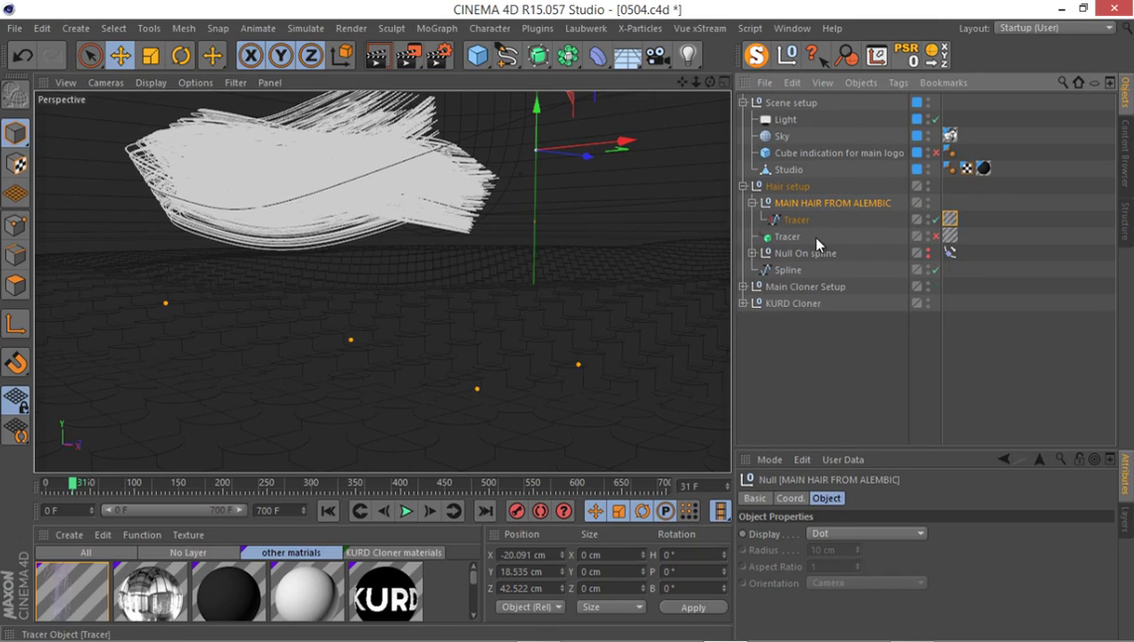
{"action": "left_click", "coordinate": [789, 237]}
{"action": "left_click", "coordinate": [784, 270], "text": "shift"}
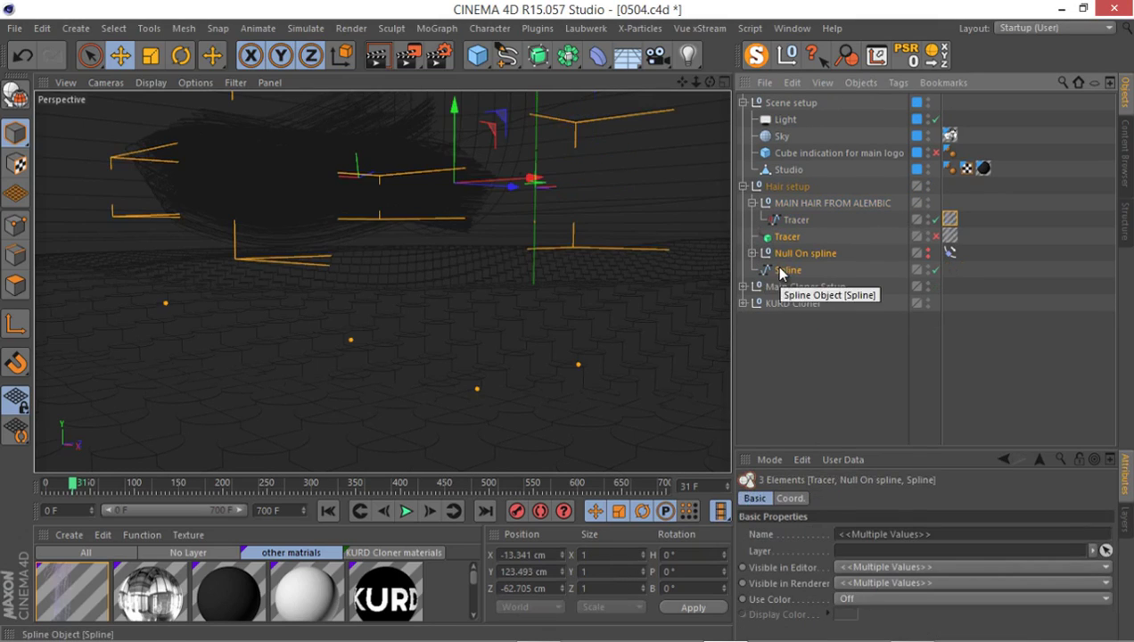
{"action": "key", "text": "alt+g"}
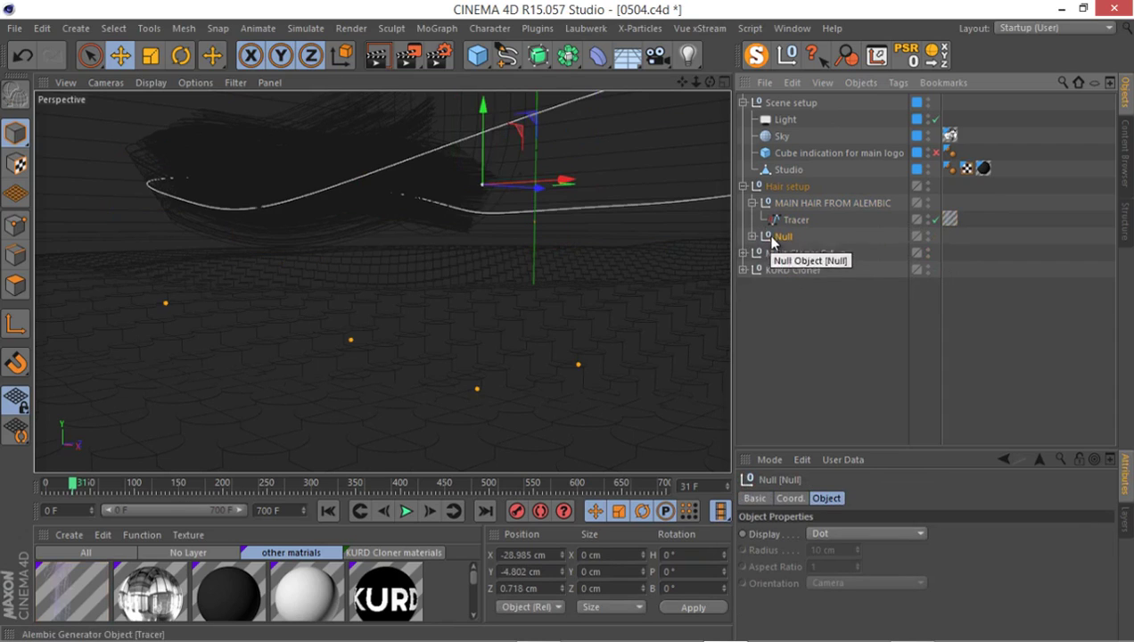
Step: Rename the new Null group to Tracer setup
{"action": "double_click", "coordinate": [767, 235]}
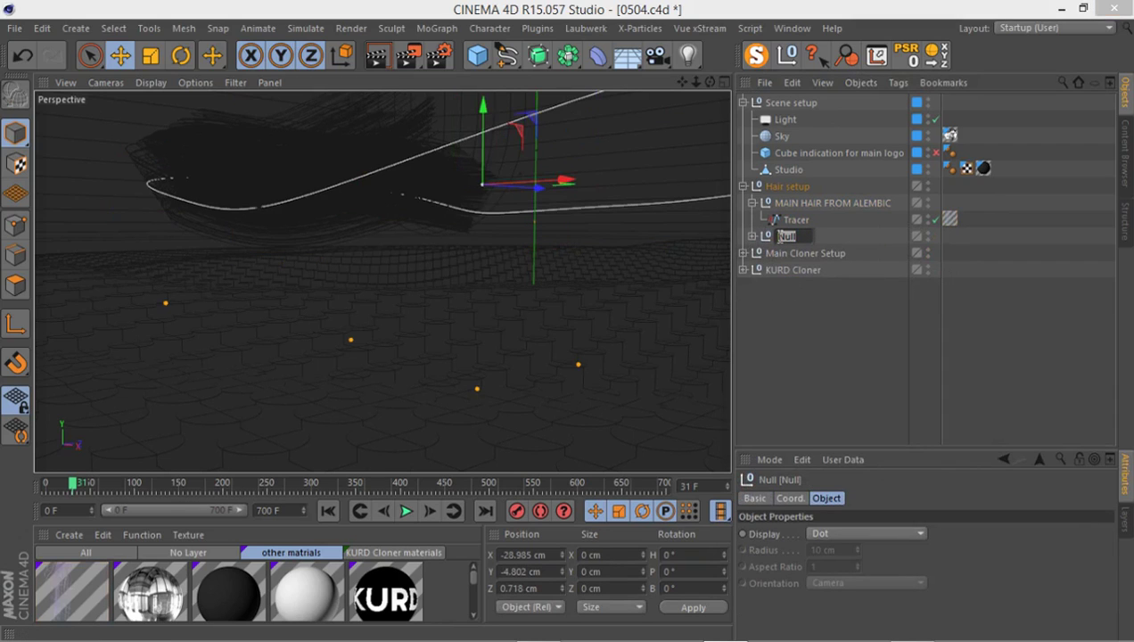
{"action": "key", "text": "BackSpace"}
{"action": "key", "text": "Escape"}
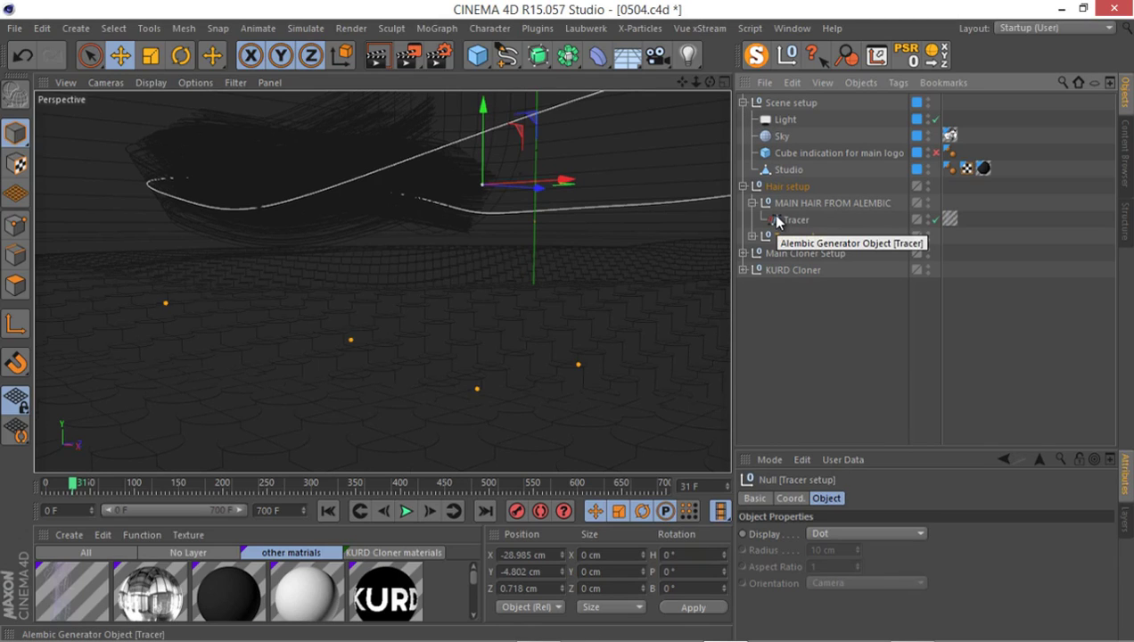
Step: Render the active view with Ctrl+R to check the purple hair strands over the cylinders
{"action": "key", "text": "ctrl+r"}
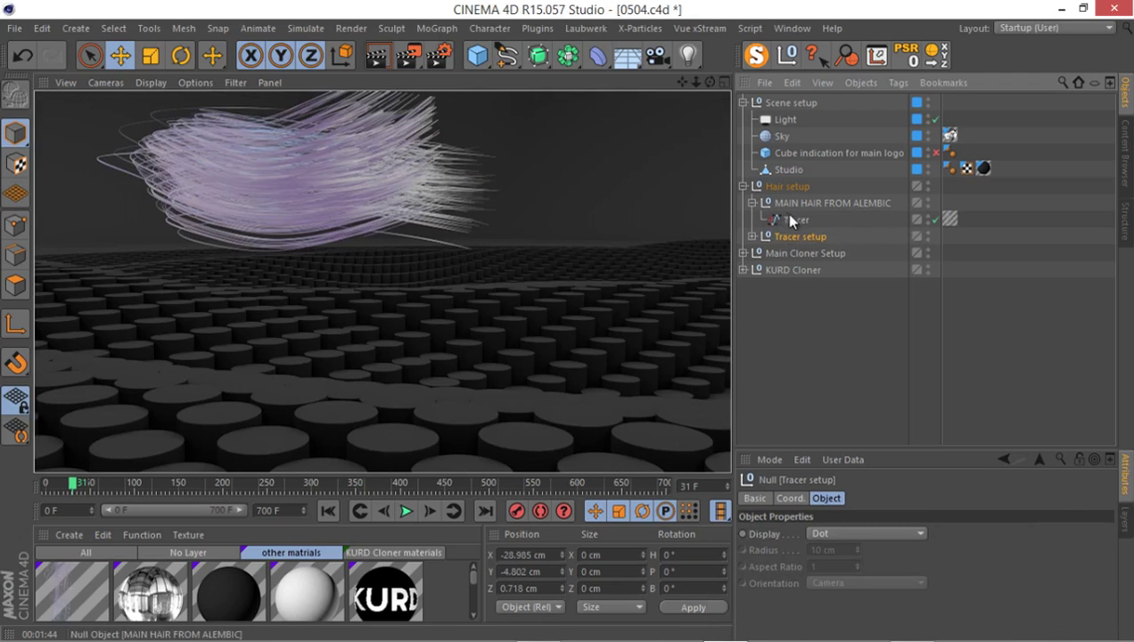